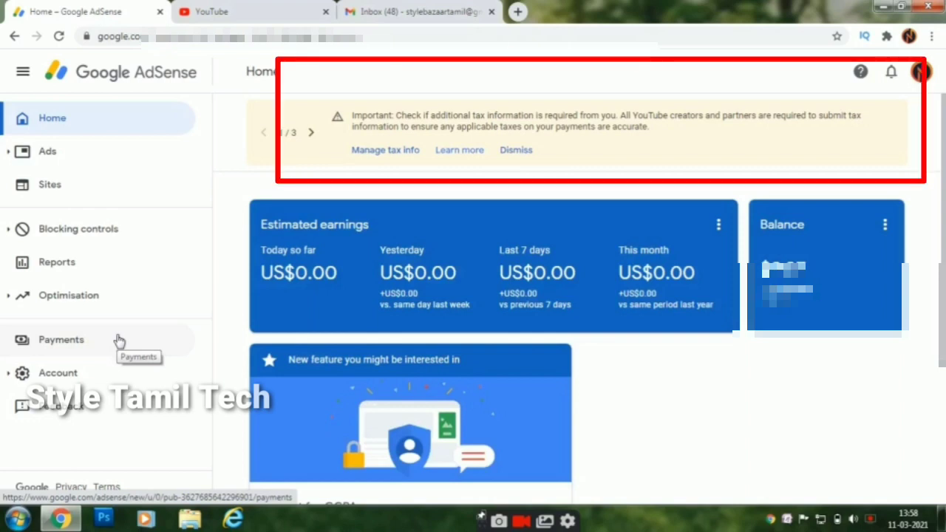
Go to Payments, open Manage tax info, and start adding United States tax info
left_click(119, 340)
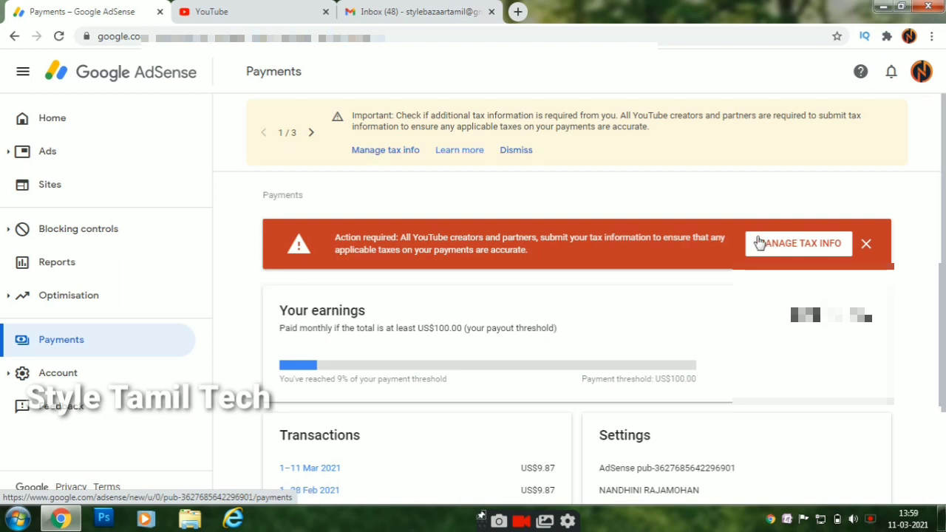
left_click(799, 244)
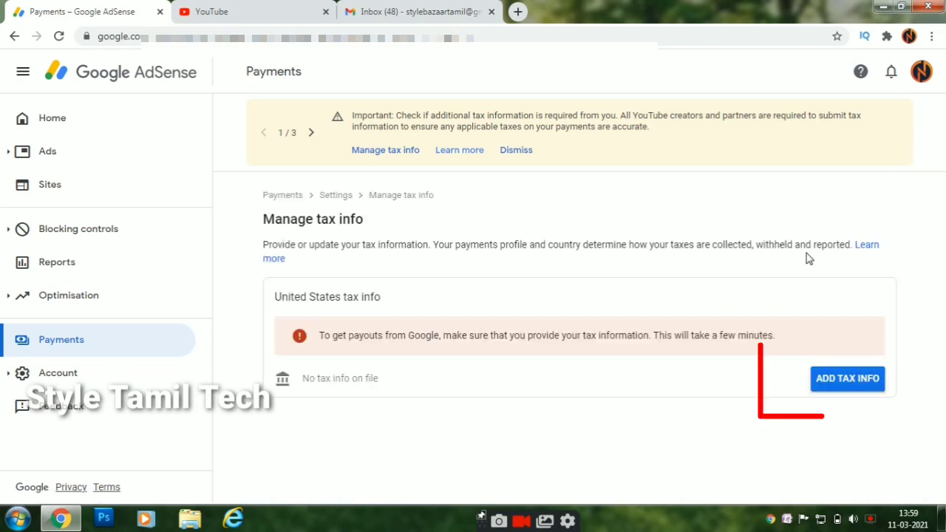
left_click(858, 378)
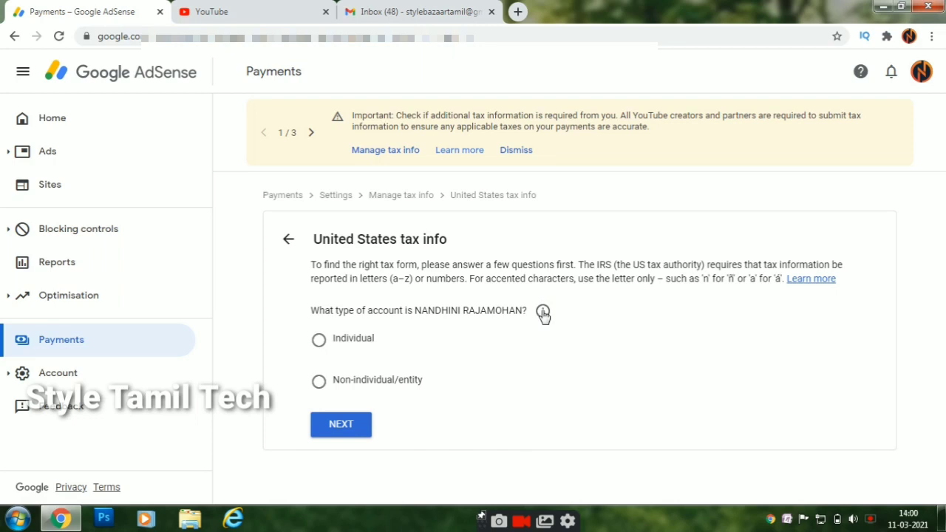
Check the account type explanation, then choose Individual and continue
left_click(543, 310)
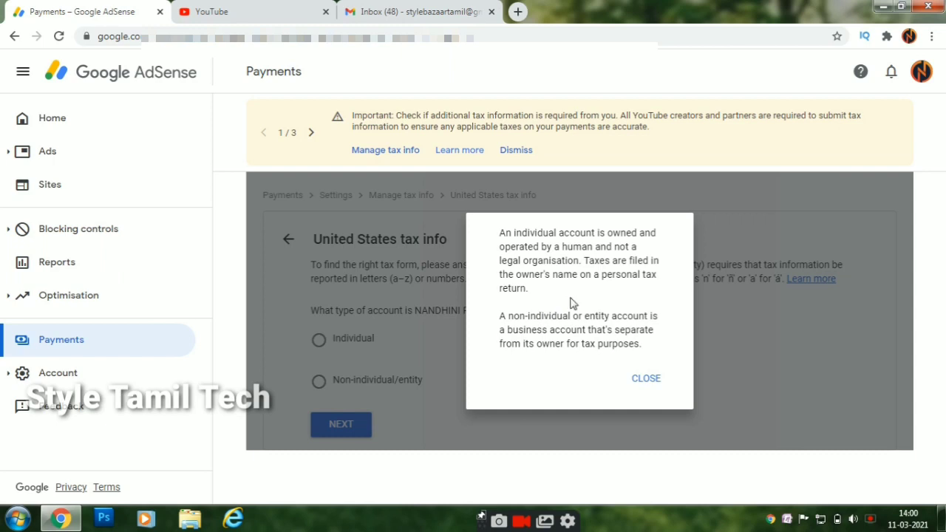
left_click(643, 379)
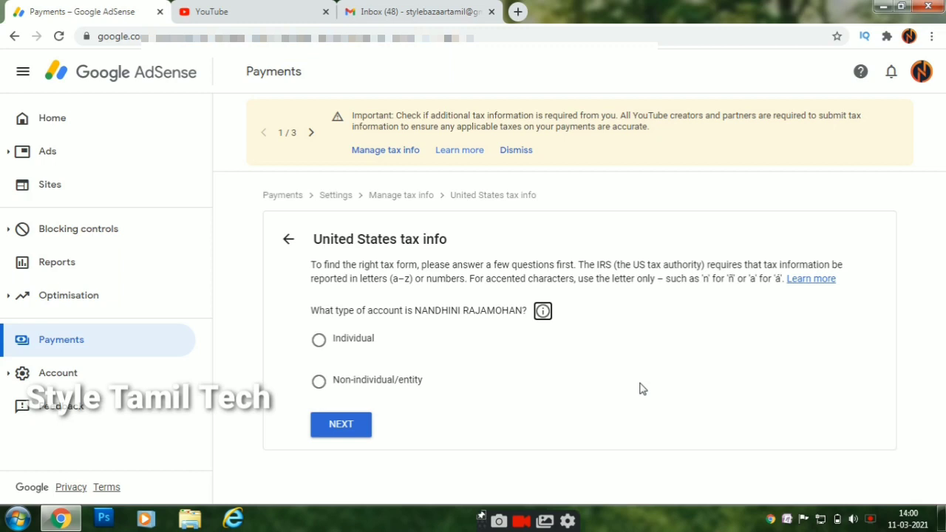
left_click(365, 345)
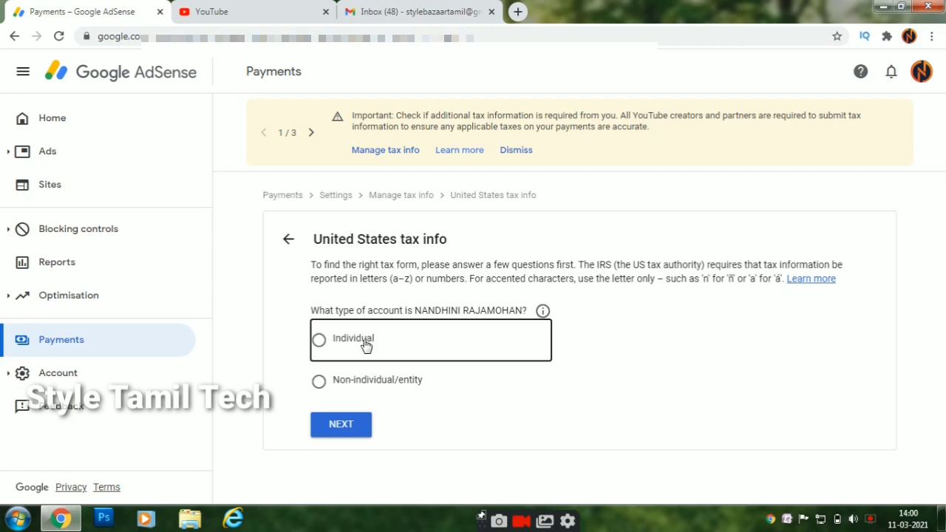
left_click(336, 425)
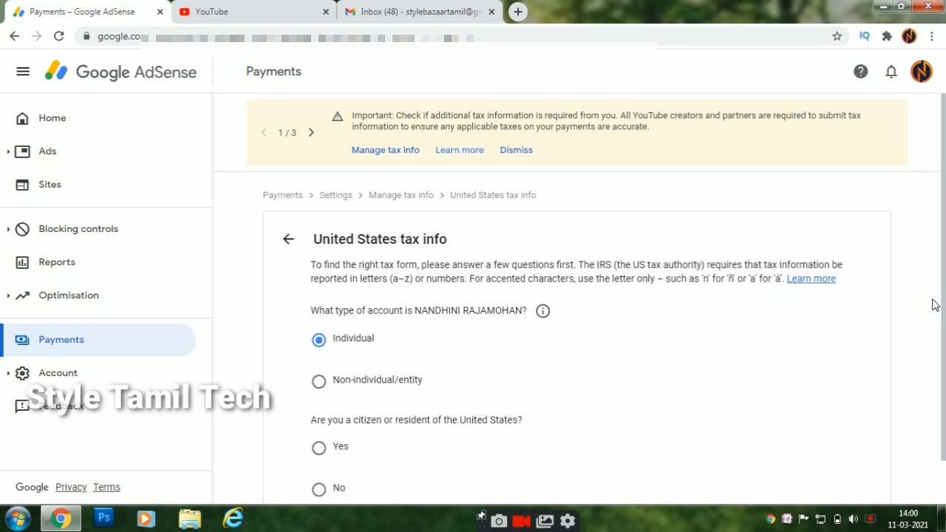
Answer No to being a US citizen or resident and choose the W-8BEN form
scroll(577, 296, "down", 1)
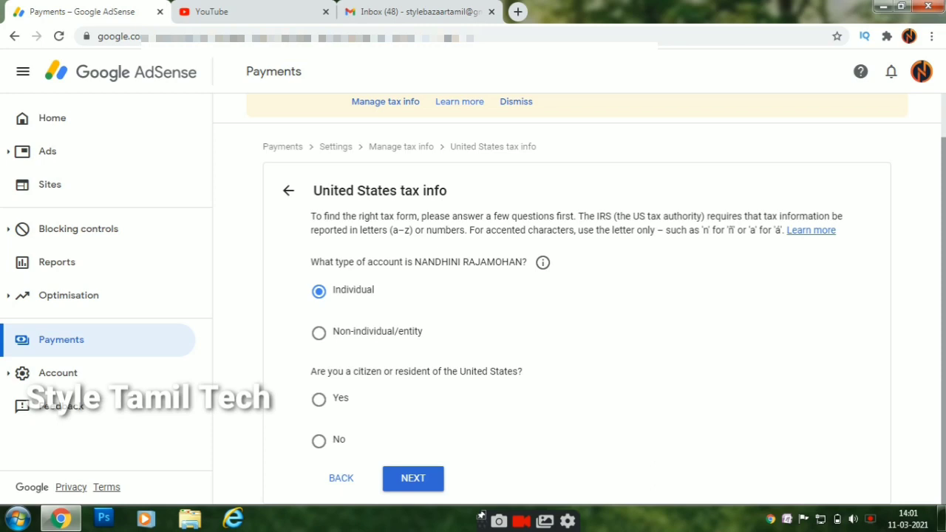
left_click(320, 441)
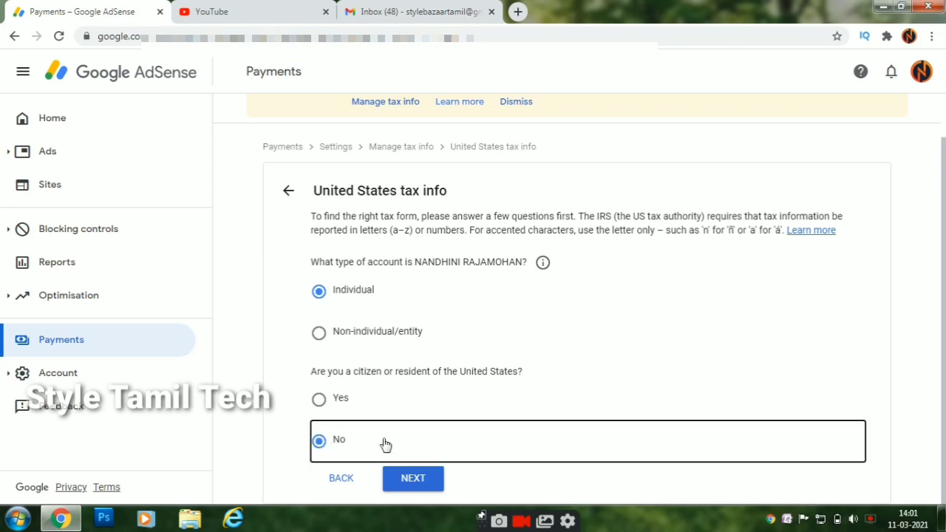
left_click(397, 478)
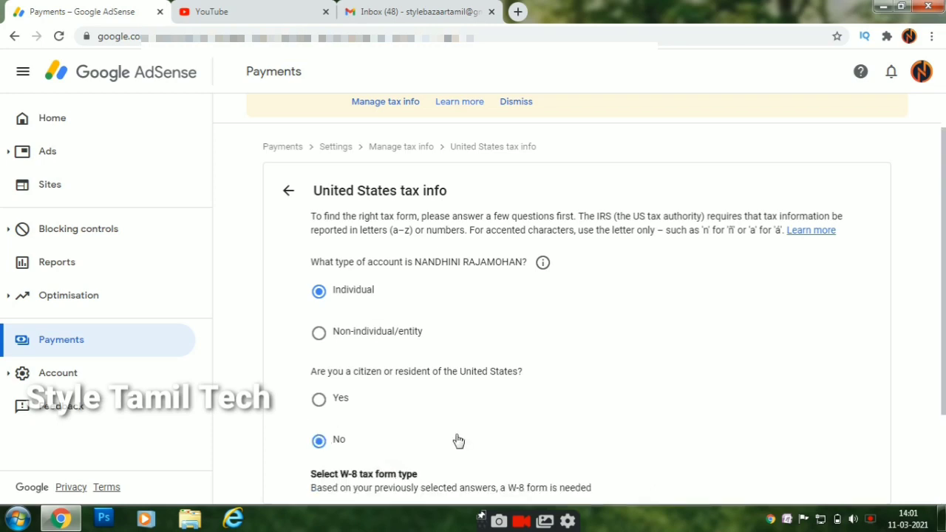
left_click_drag(943, 280, 944, 371)
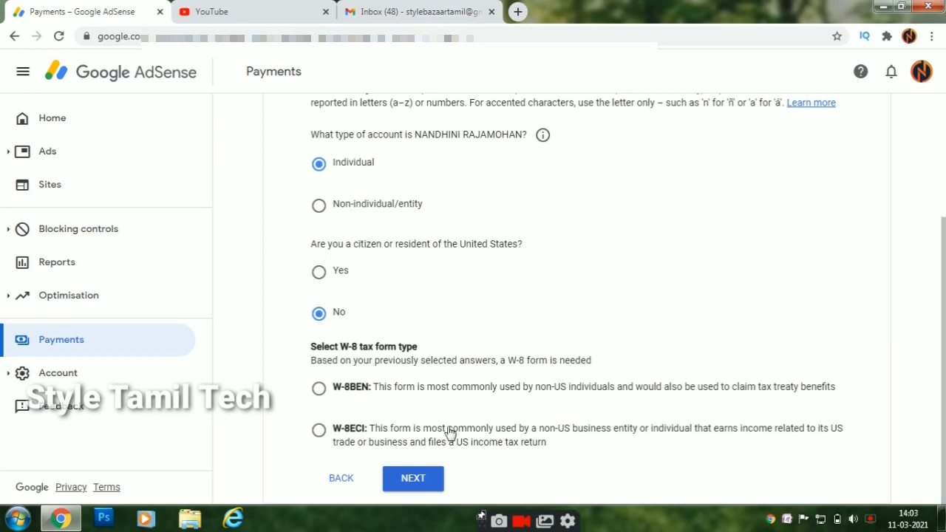
left_click(321, 394)
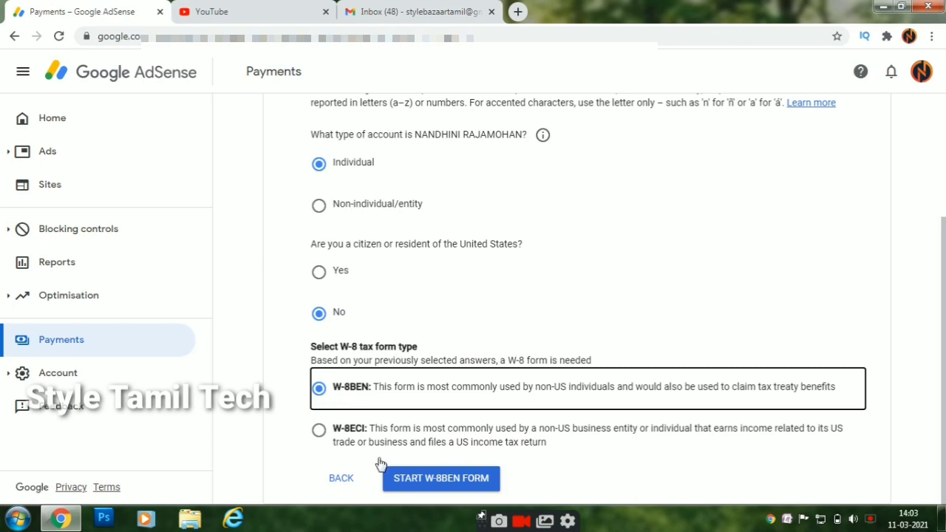
Start the W-8BEN form and set India as the country of citizenship
left_click(403, 481)
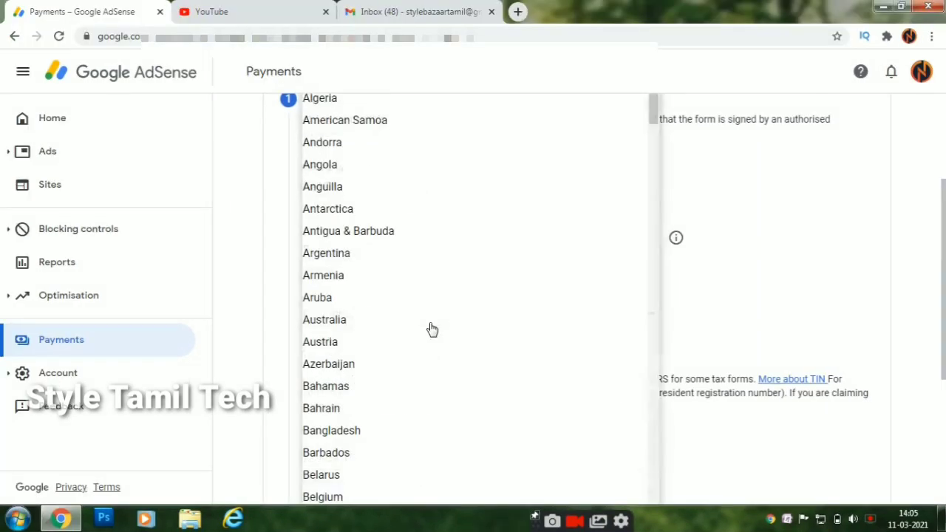
scroll(432, 330, "down", 20)
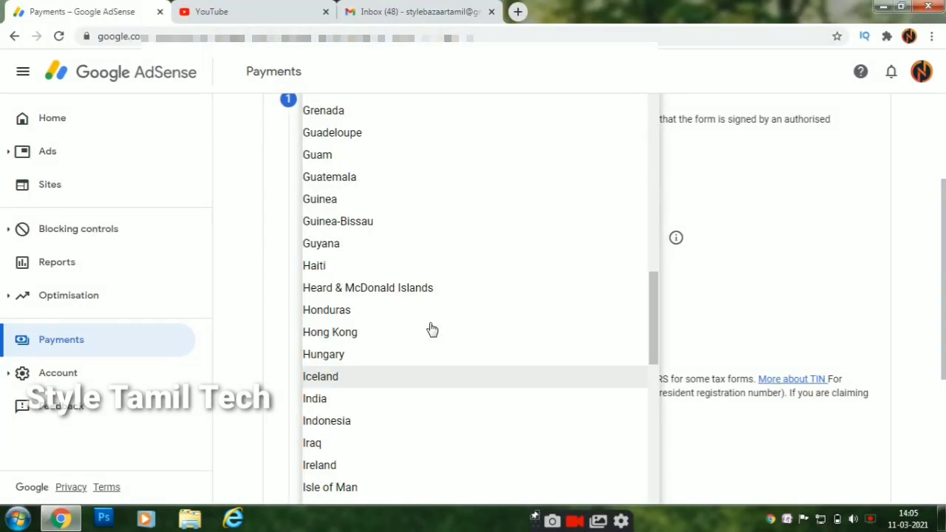
left_click(365, 400)
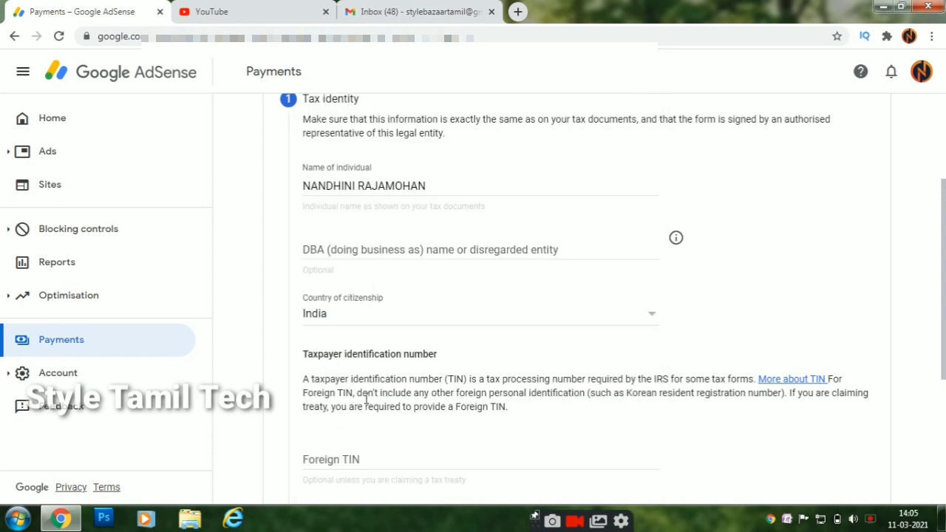
left_click_drag(942, 359, 944, 407)
left_click(547, 370)
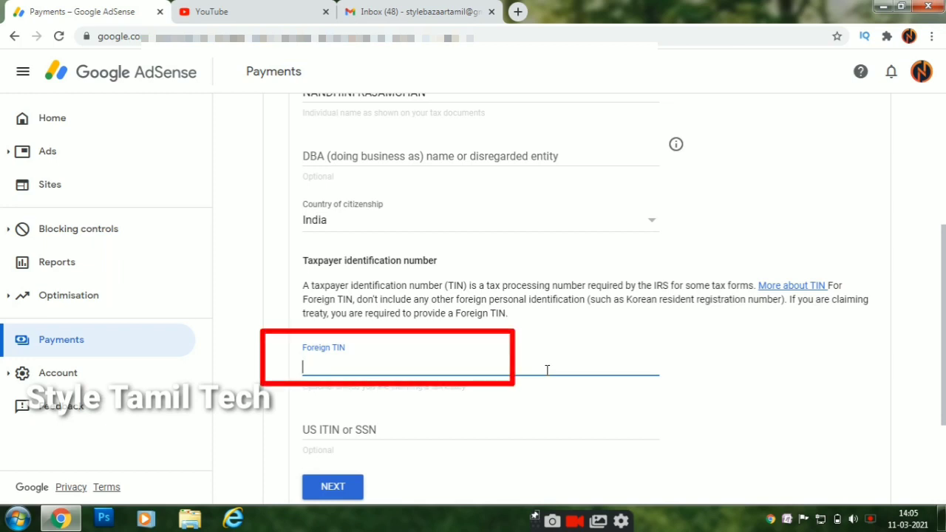
Enter the foreign tax ID as the Foreign TIN and continue to the Address step
scroll(804, 241, "up", 1)
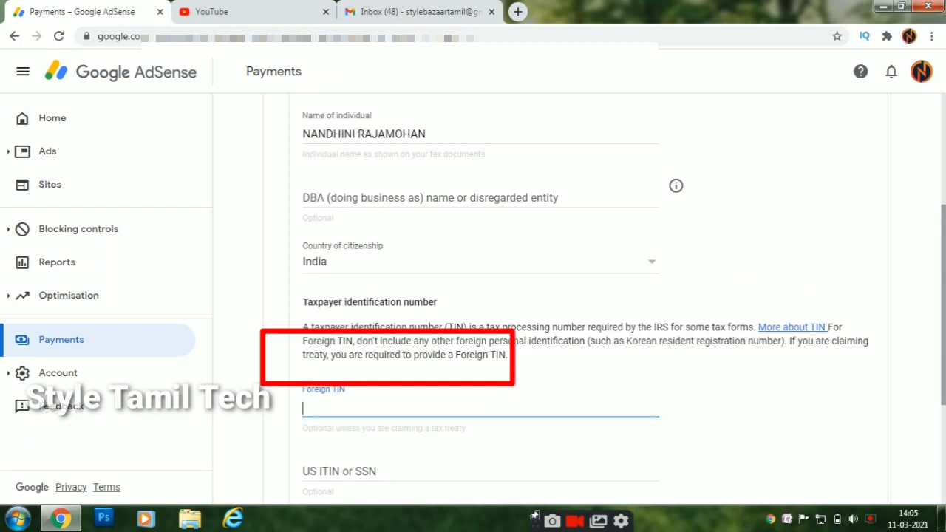
scroll(580, 299, "up", 1)
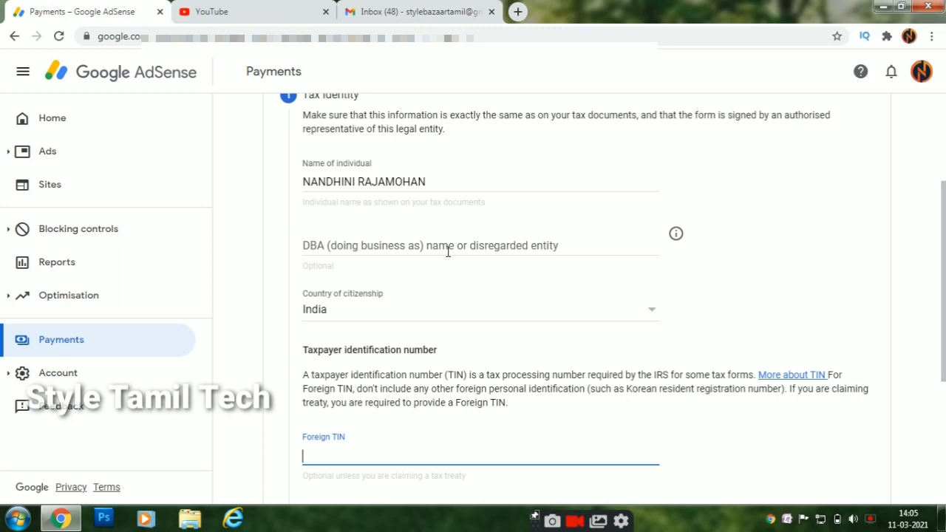
type("D")
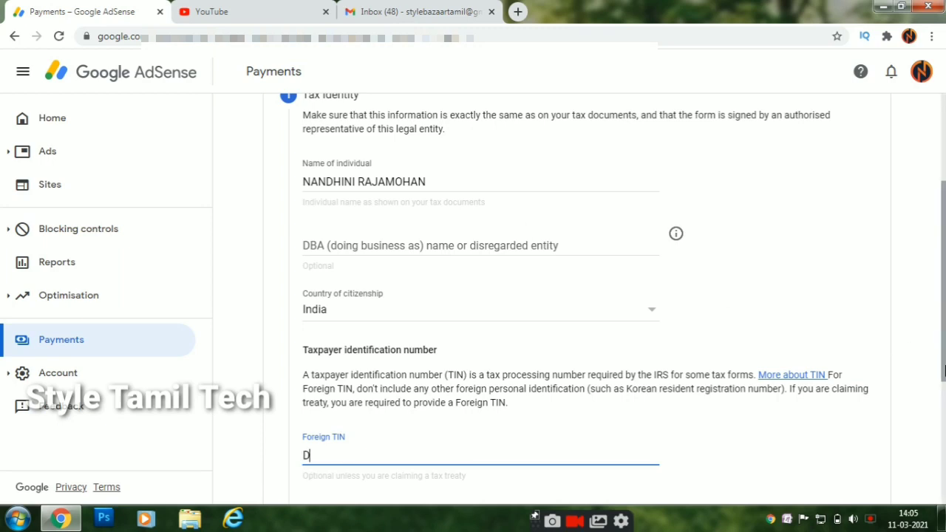
scroll(936, 369, "down", 1)
scroll(410, 471, "down", 2)
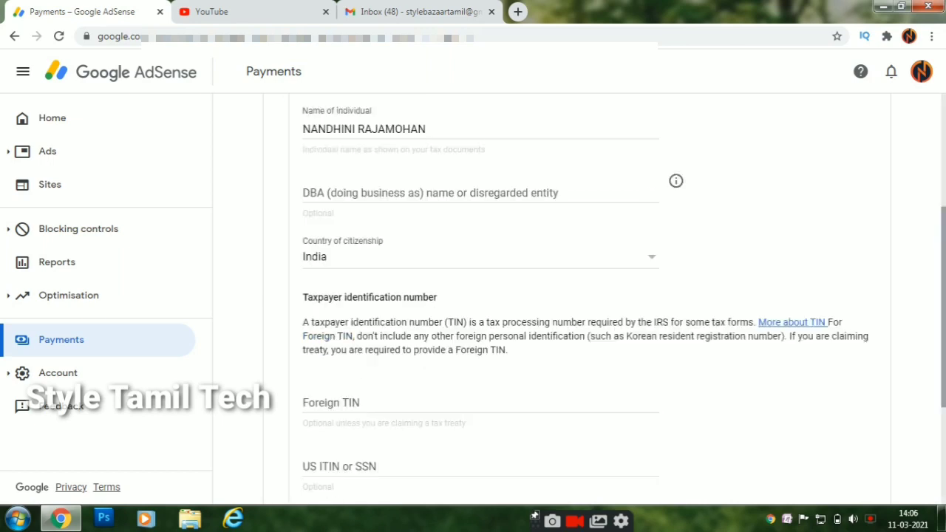
scroll(612, 300, "down", 2)
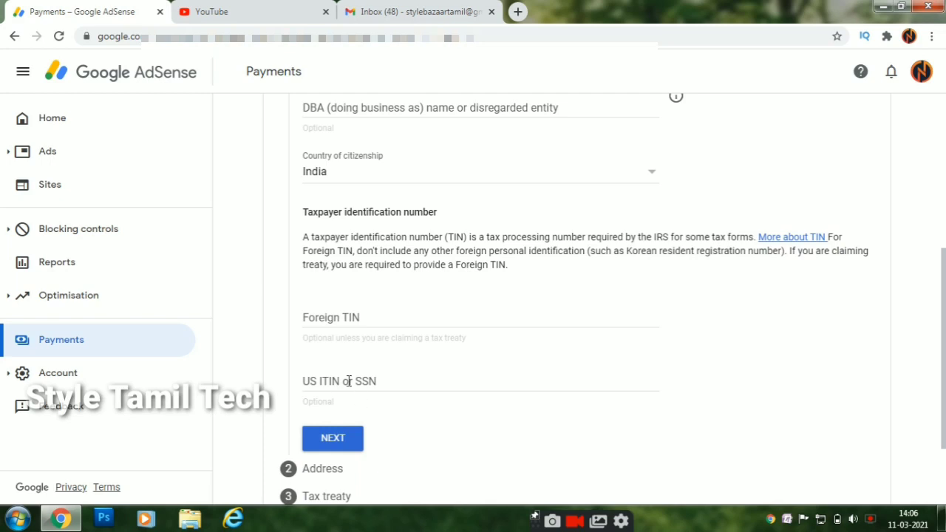
left_click(368, 326)
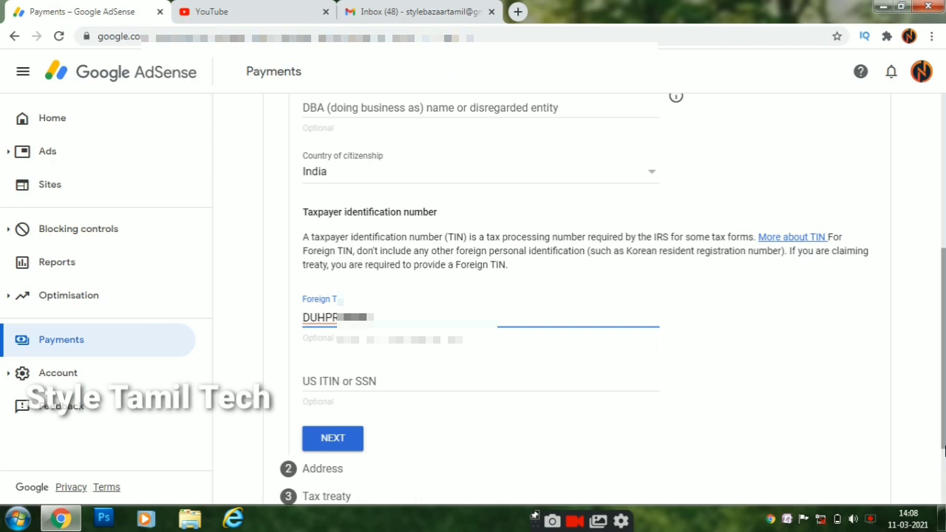
scroll(945, 475, "down", 1)
scroll(945, 476, "down", 3)
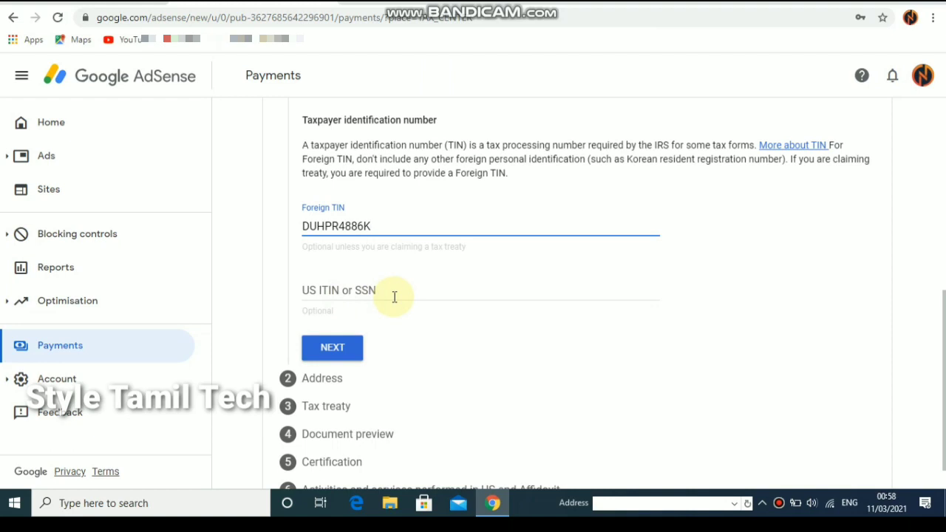
left_click(329, 350)
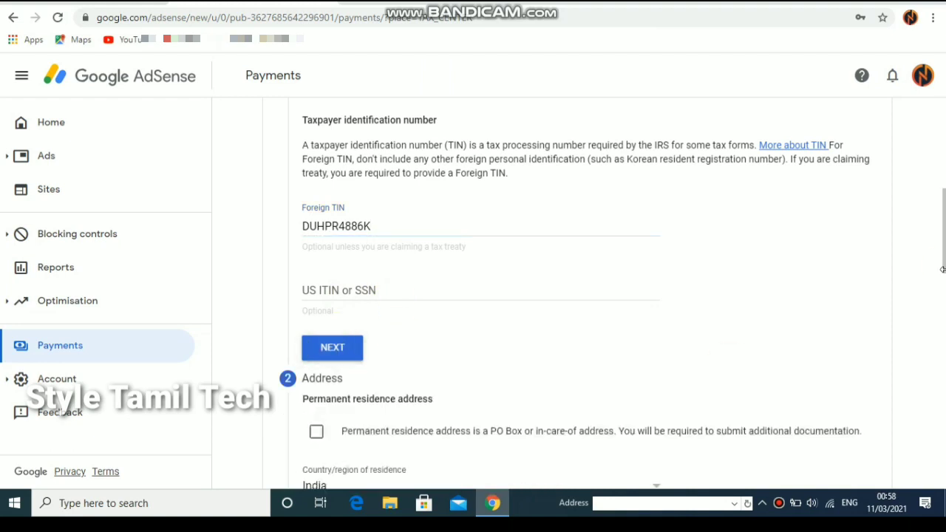
Mark the residence address as PO Box or in-care-of, reuse it as postal address, and continue
left_click_drag(937, 266, 944, 312)
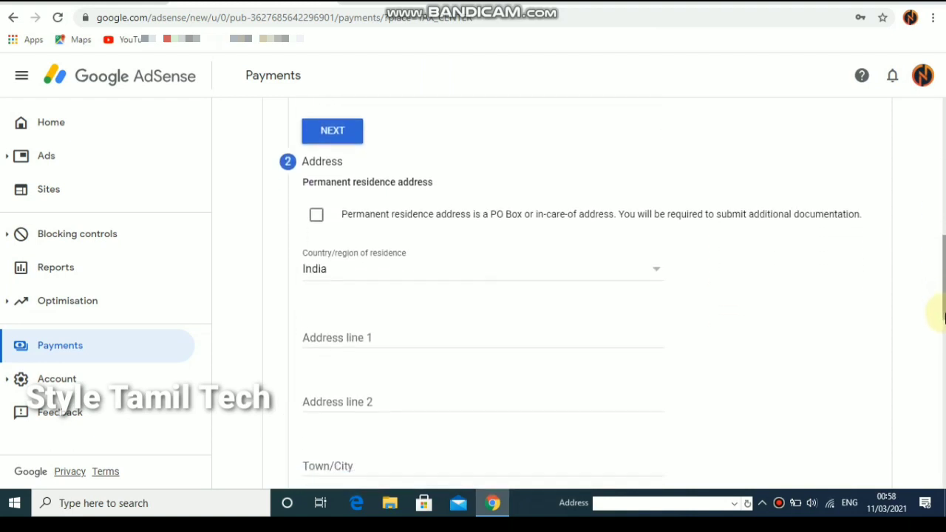
scroll(317, 224, "down", 5)
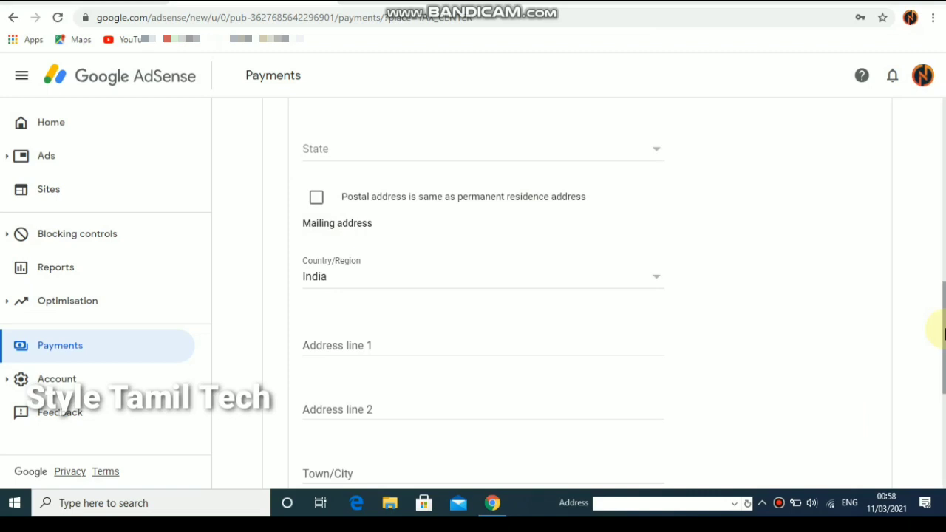
left_click_drag(944, 329, 943, 213)
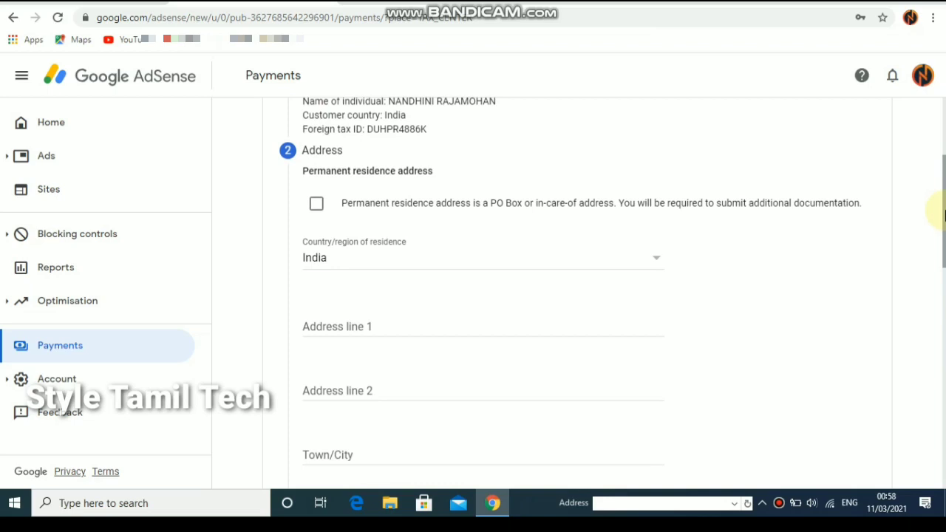
left_click(316, 208)
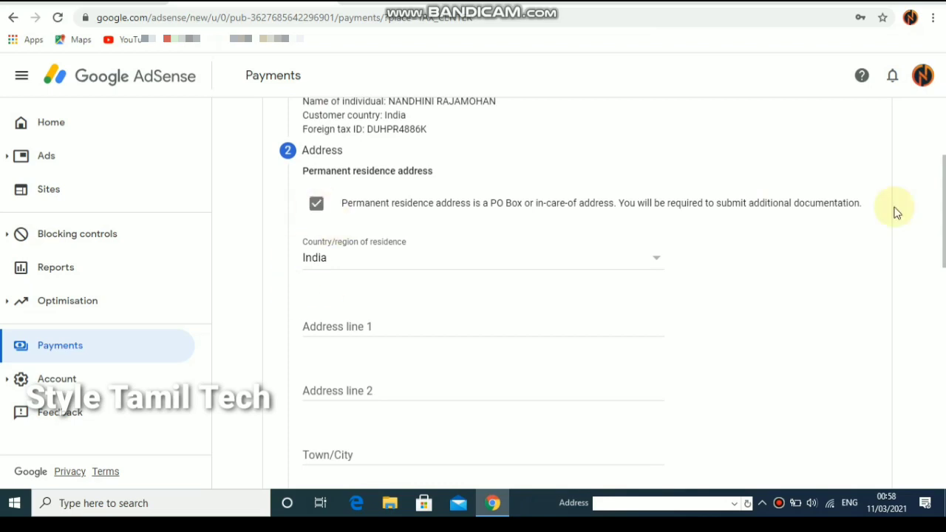
left_click_drag(944, 252, 943, 233)
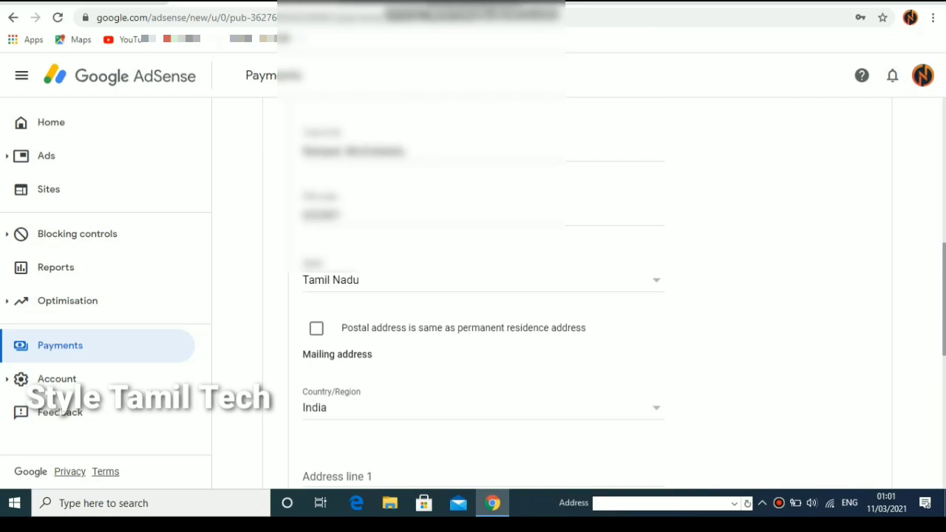
scroll(518, 296, "down", 1)
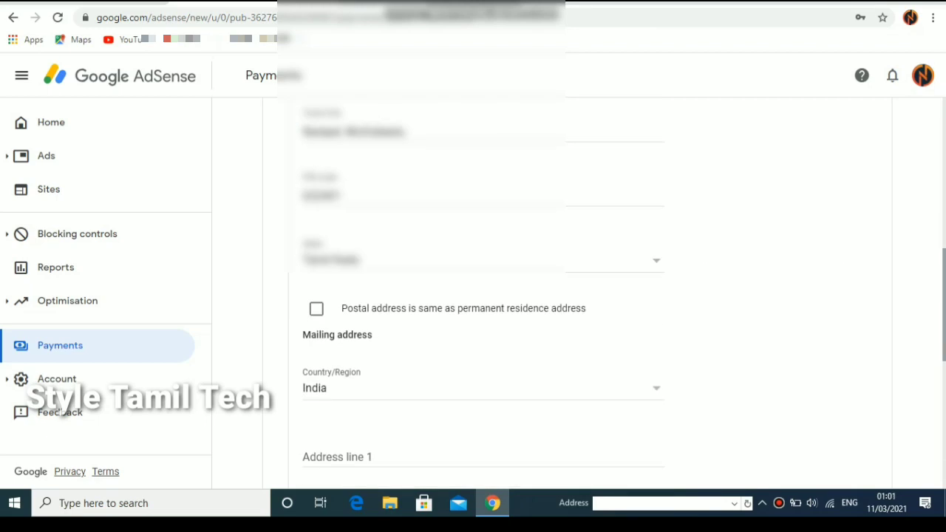
left_click(317, 313)
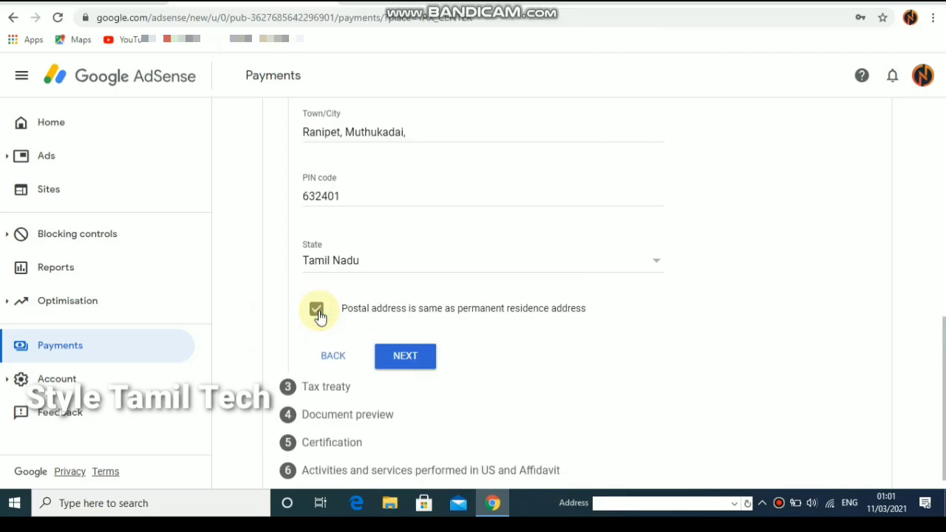
left_click(414, 360)
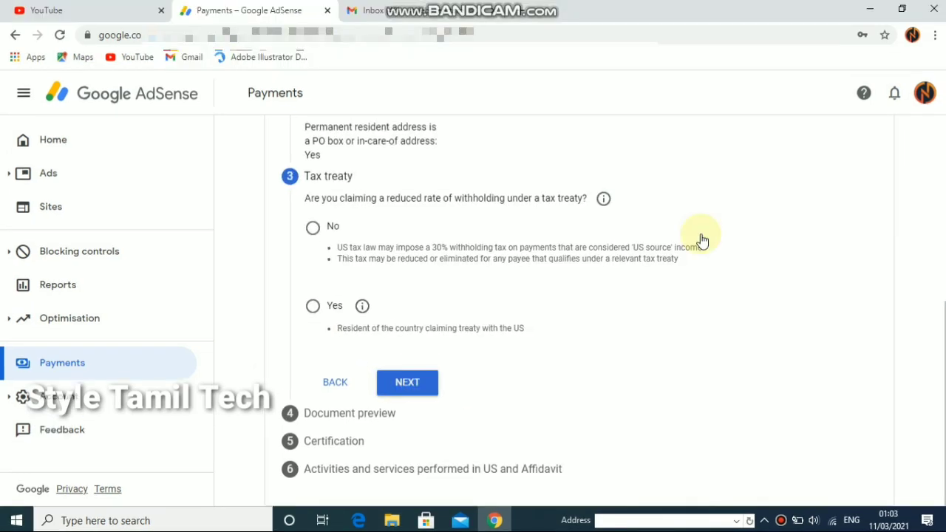
Answer Yes to the treaty question, confirm treaty-country residence, and select India
scroll(332, 359, "up", 1)
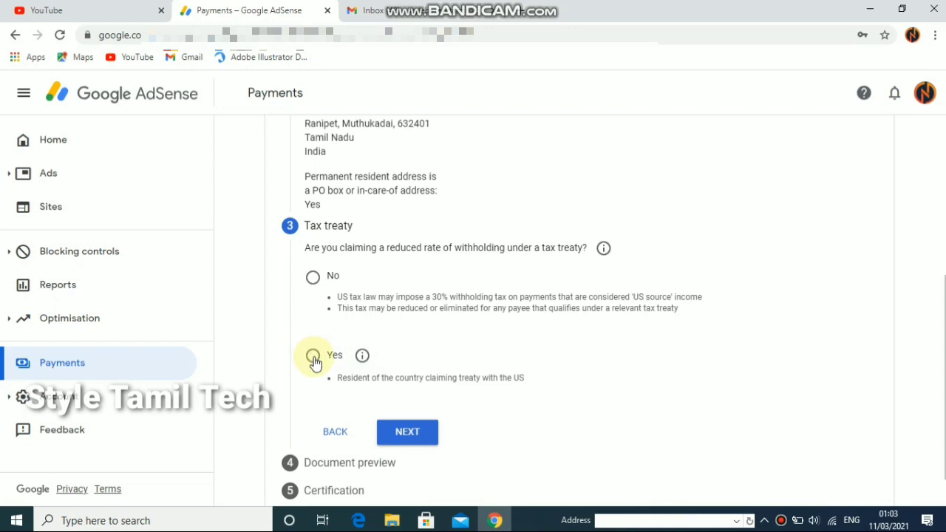
left_click(314, 357)
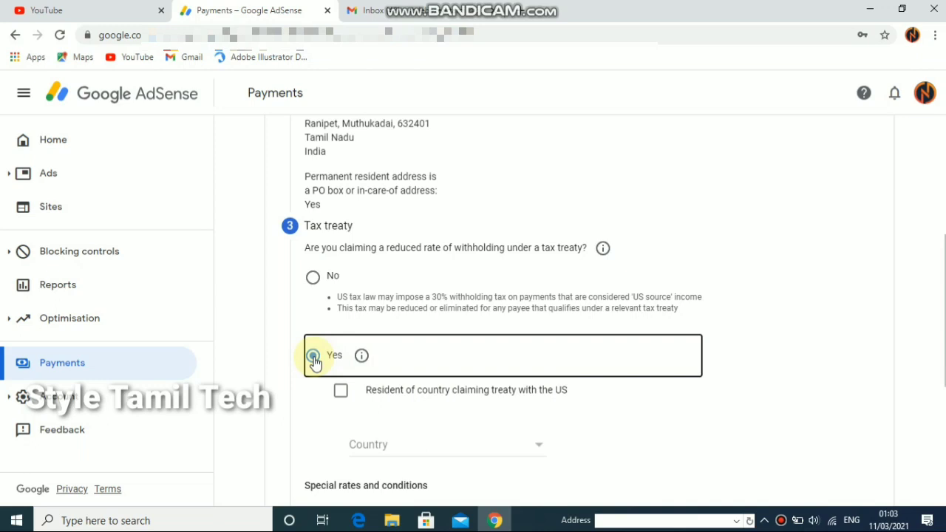
left_click(340, 392)
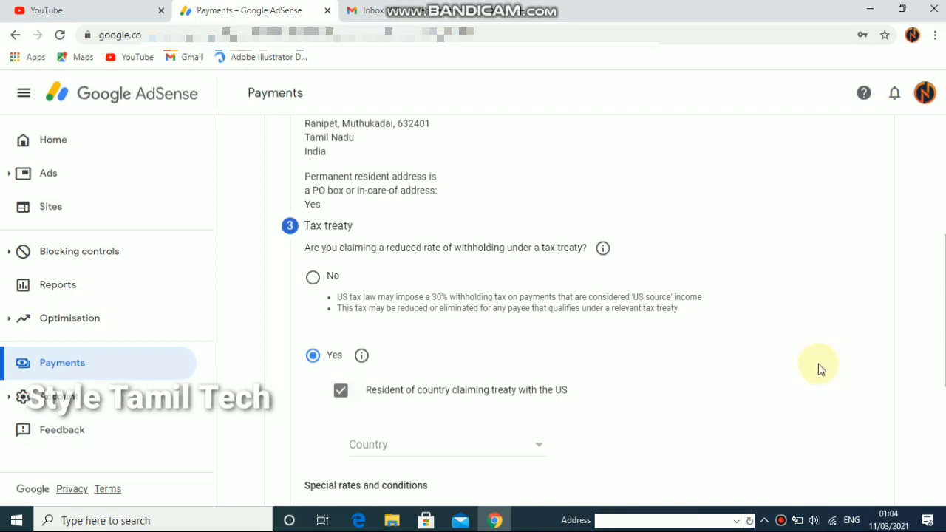
left_click_drag(940, 380, 939, 433)
left_click(528, 337)
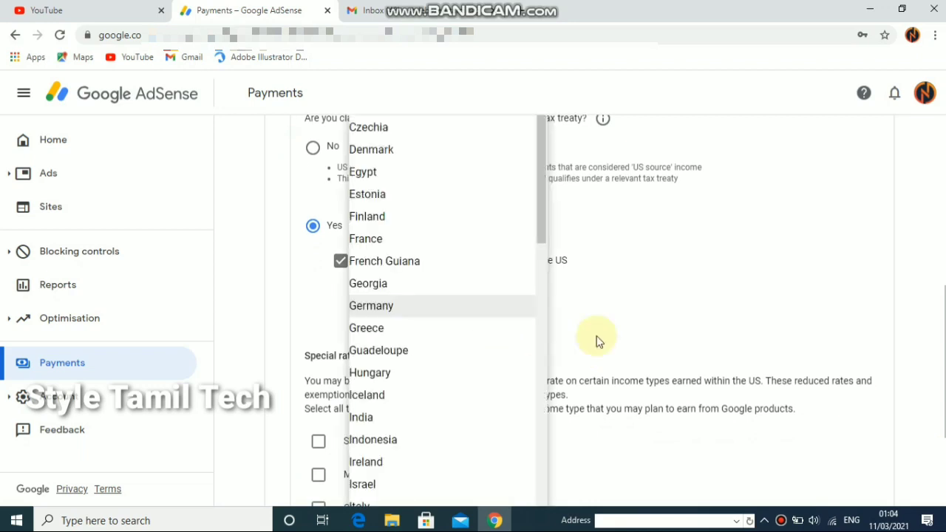
left_click_drag(540, 244, 535, 295)
left_click(377, 322)
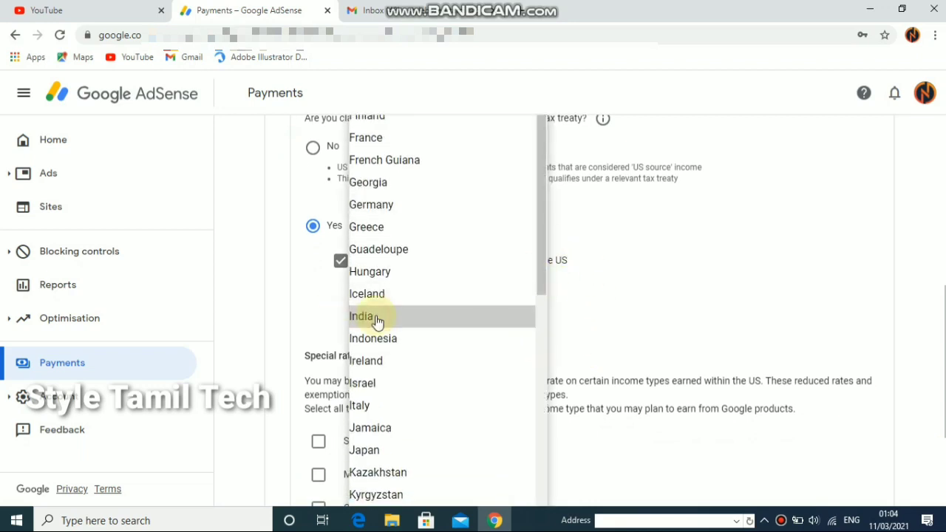
left_click_drag(945, 418, 944, 490)
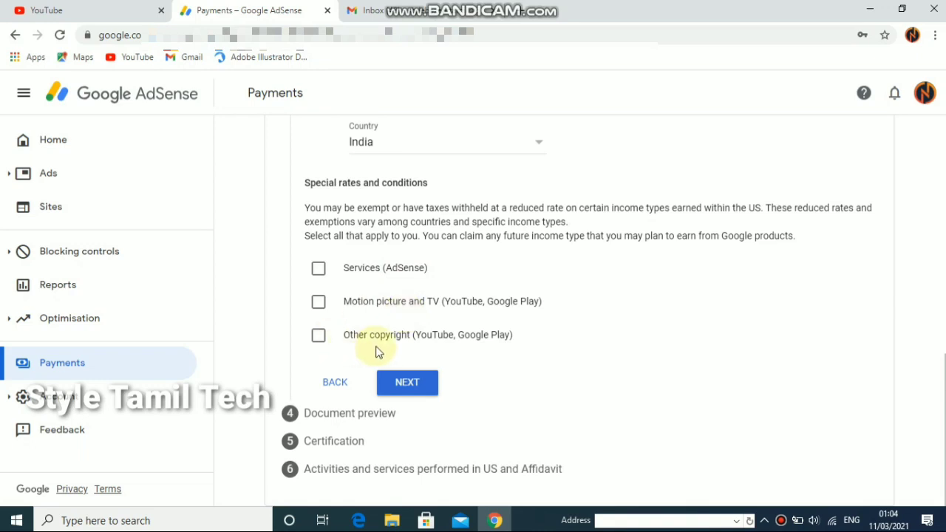
Claim 0% for Services (AdSense) under Article 7 paragraph 1 and confirm meeting its terms
scroll(347, 332, "up", 1)
left_click(318, 285)
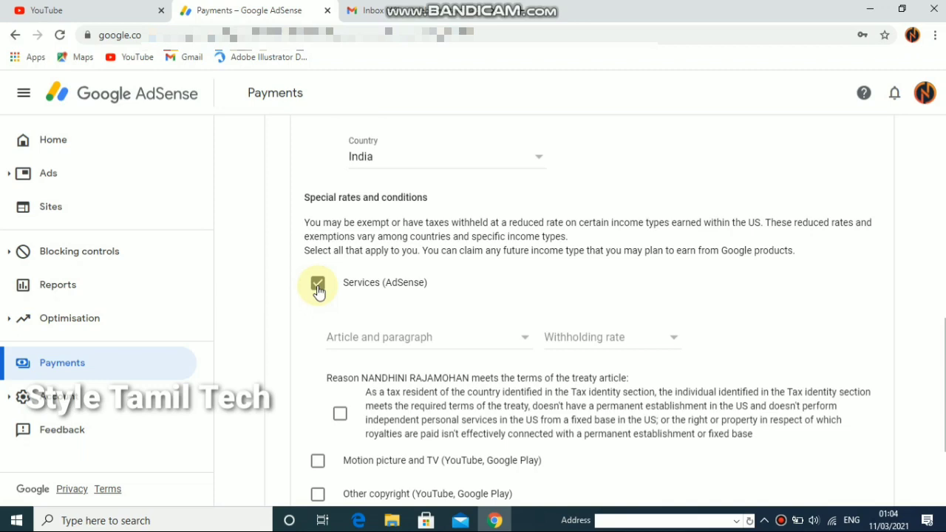
left_click(638, 338)
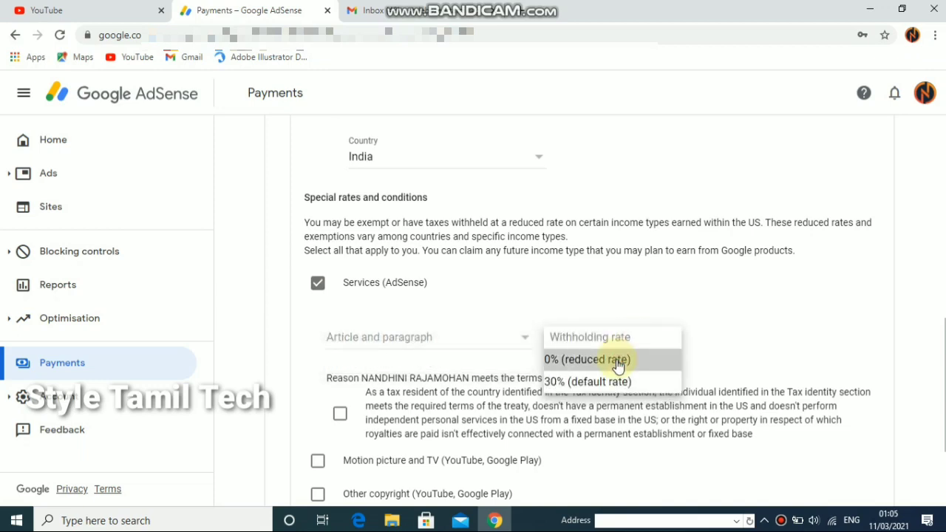
left_click(616, 362)
left_click(468, 343)
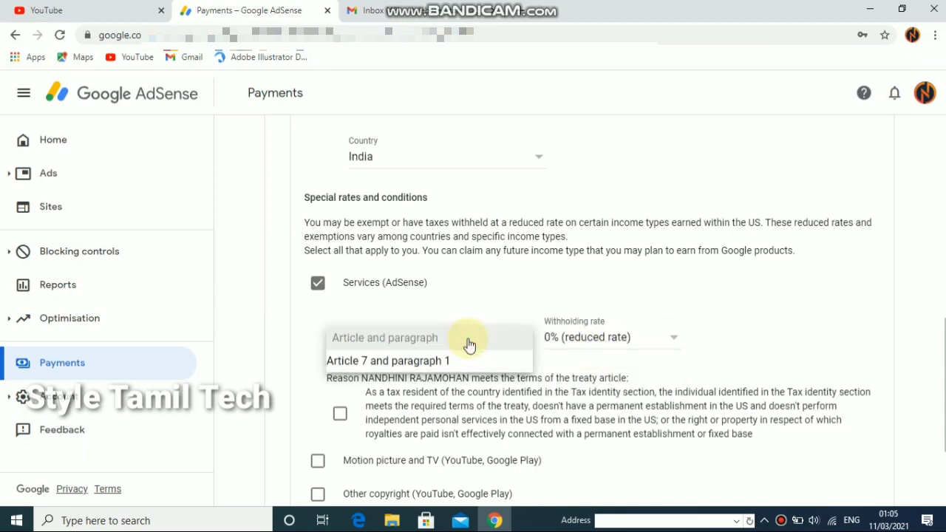
left_click(447, 361)
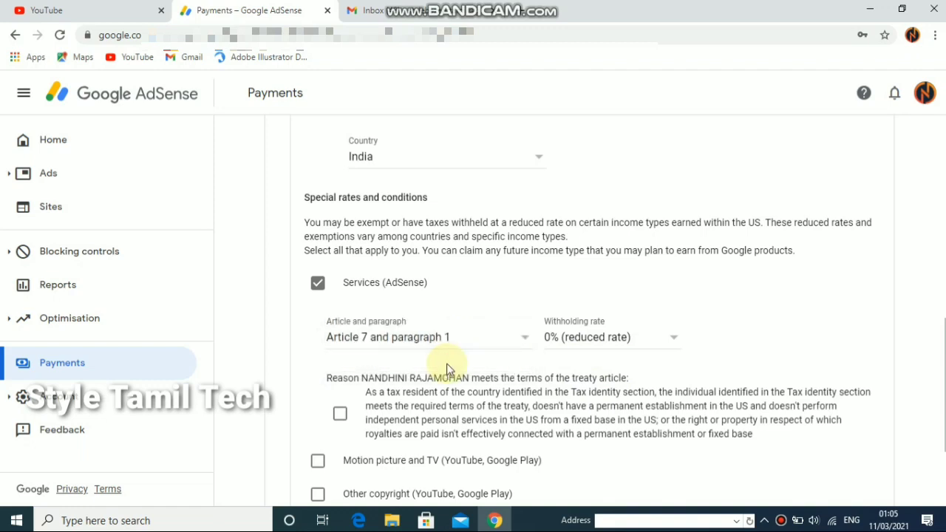
scroll(610, 376, "down", 2)
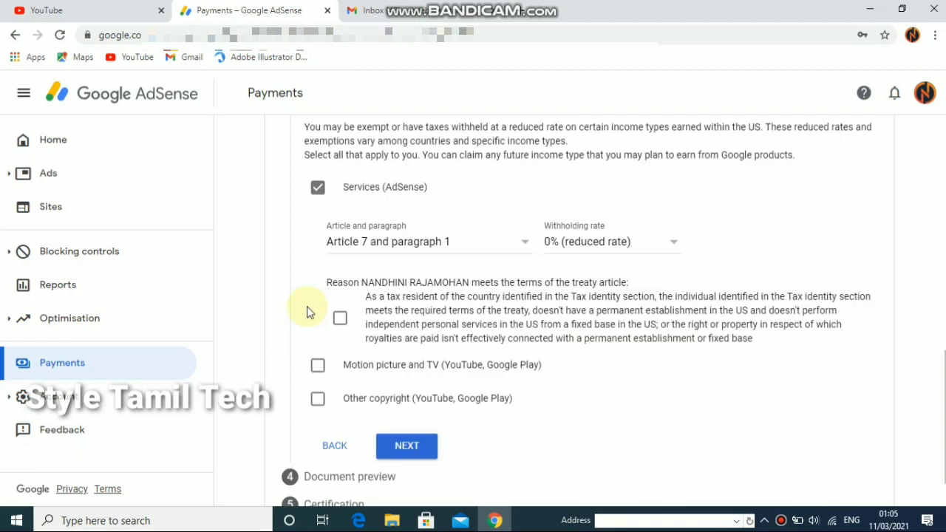
left_click(340, 320)
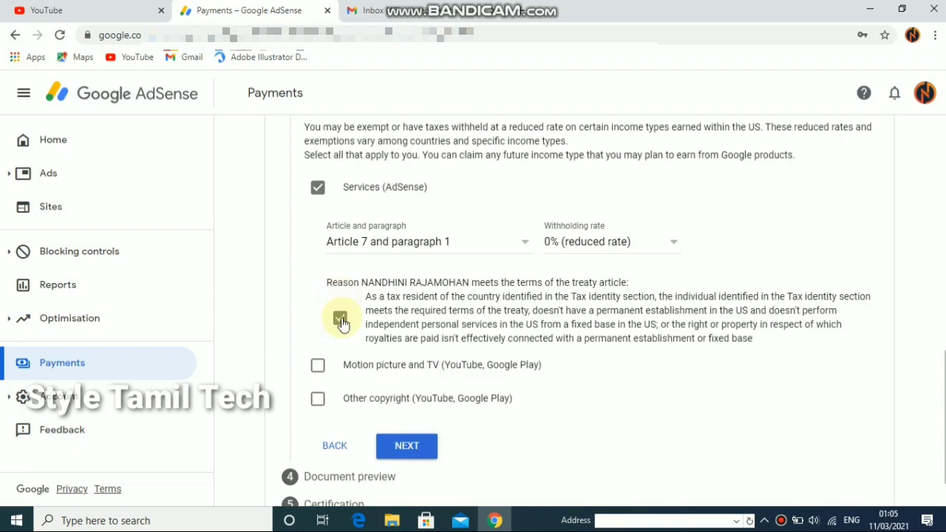
Claim Motion picture and TV, and Other copyright at 15% under Article 12 paragraph 2A II
left_click(319, 370)
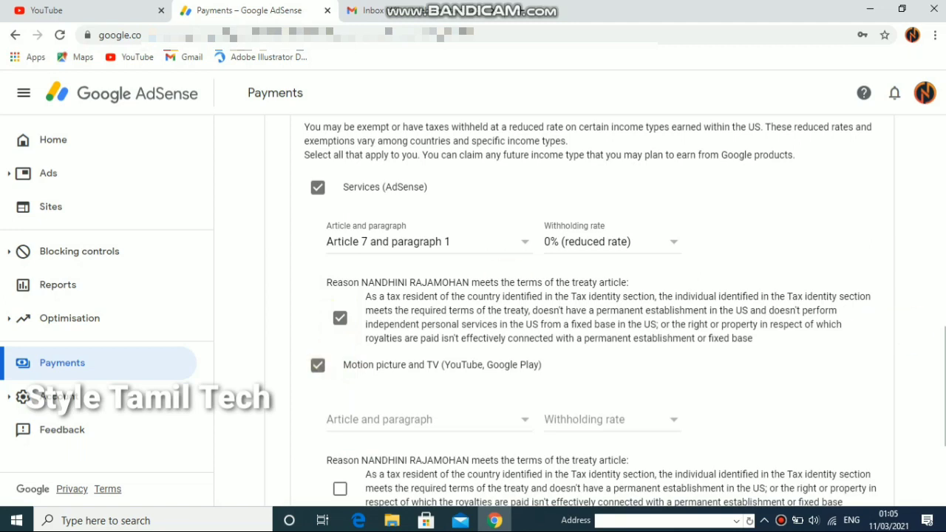
scroll(591, 311, "down", 2)
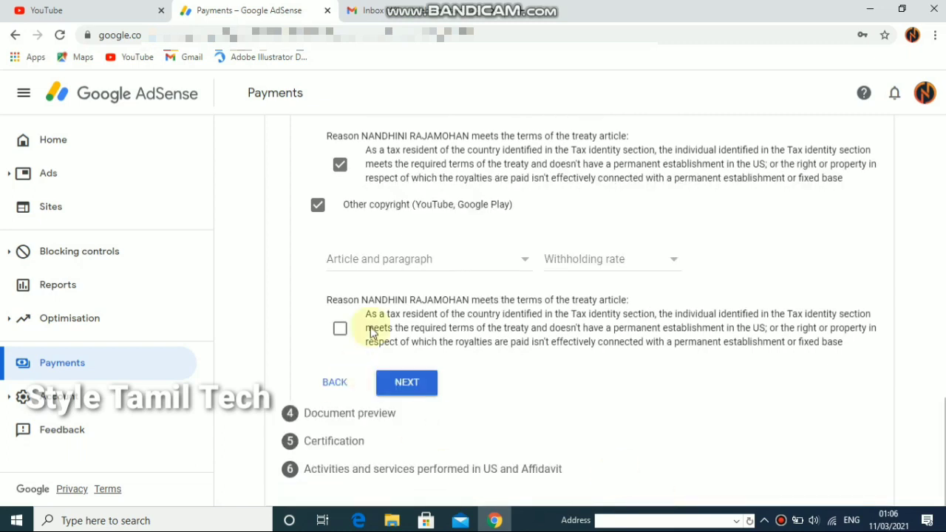
left_click(444, 262)
left_click(440, 282)
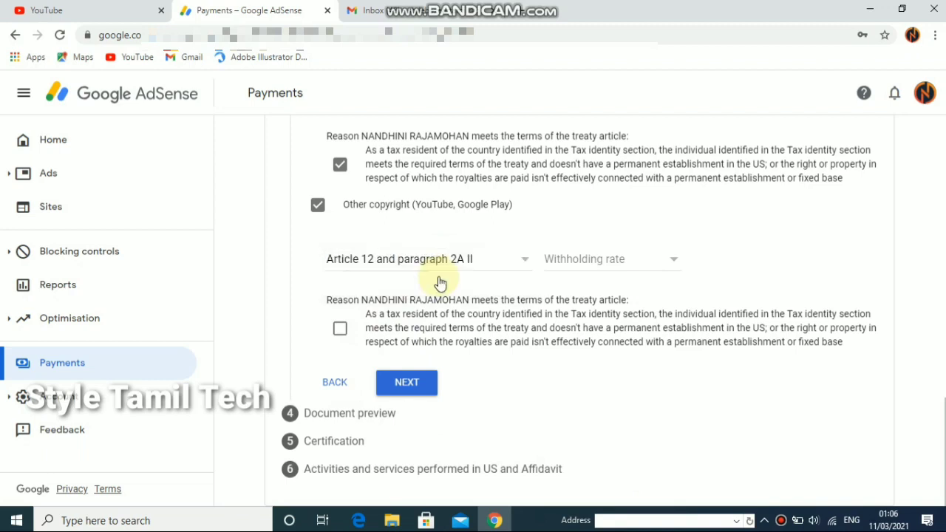
left_click(639, 269)
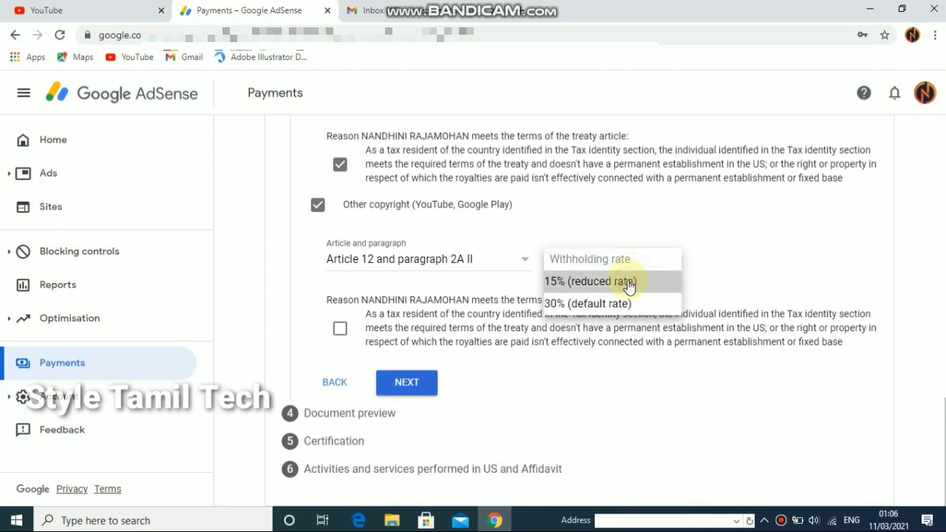
left_click(629, 285)
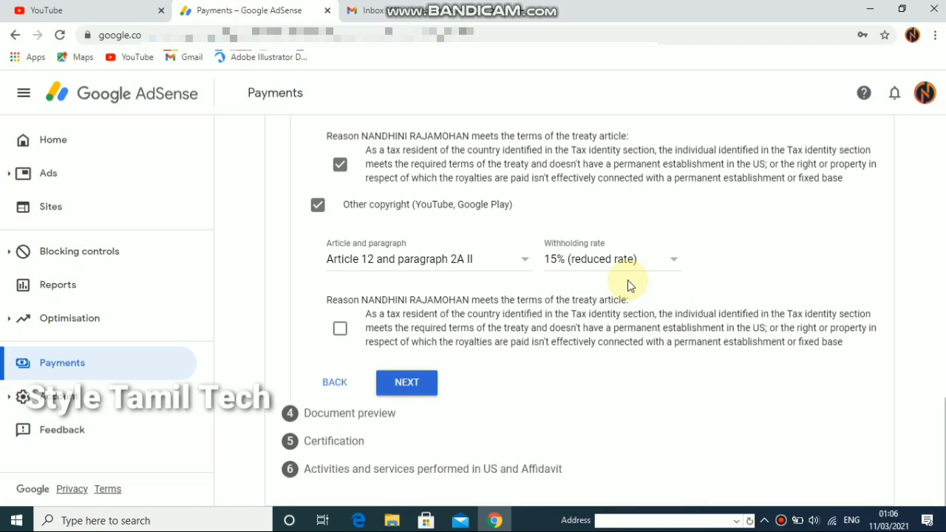
Review the treaty claims and submit them to reach Document preview
scroll(592, 311, "up", 4)
scroll(591, 311, "down", 1)
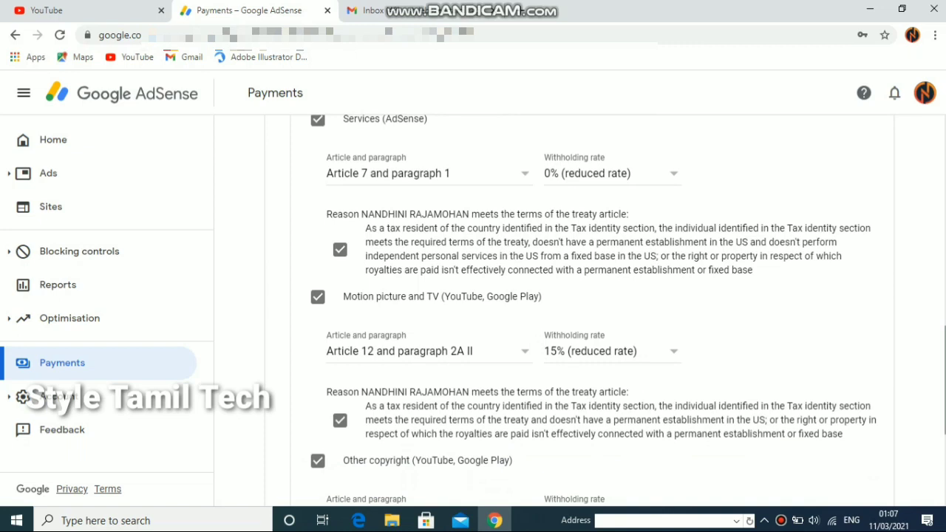
scroll(591, 310, "down", 1)
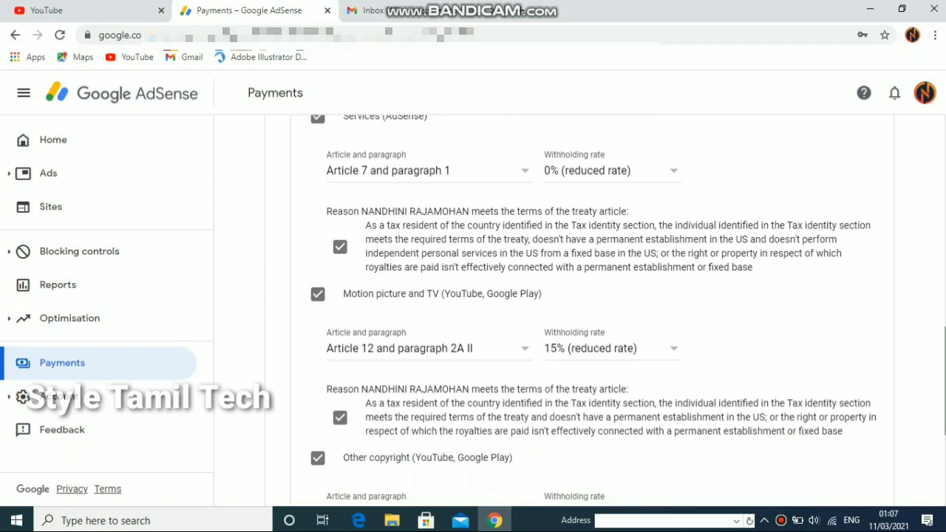
scroll(591, 311, "down", 1)
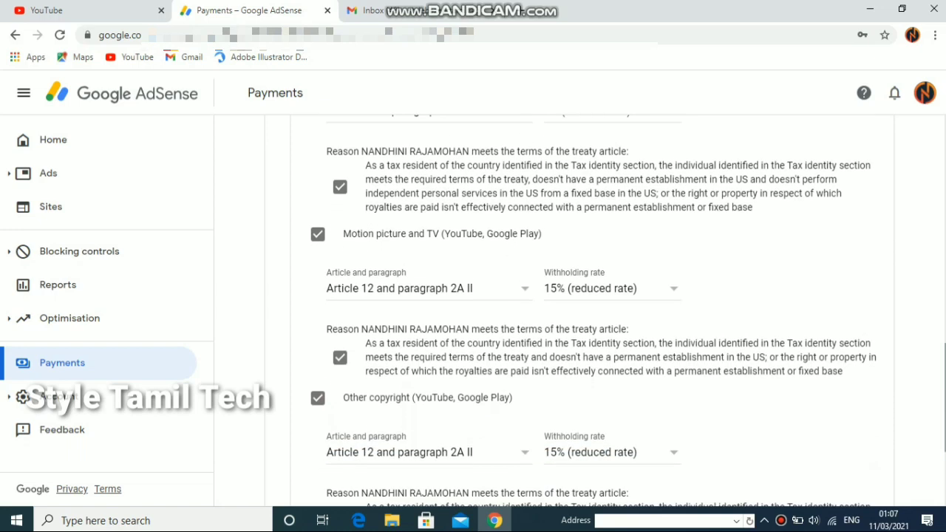
scroll(591, 311, "down", 1)
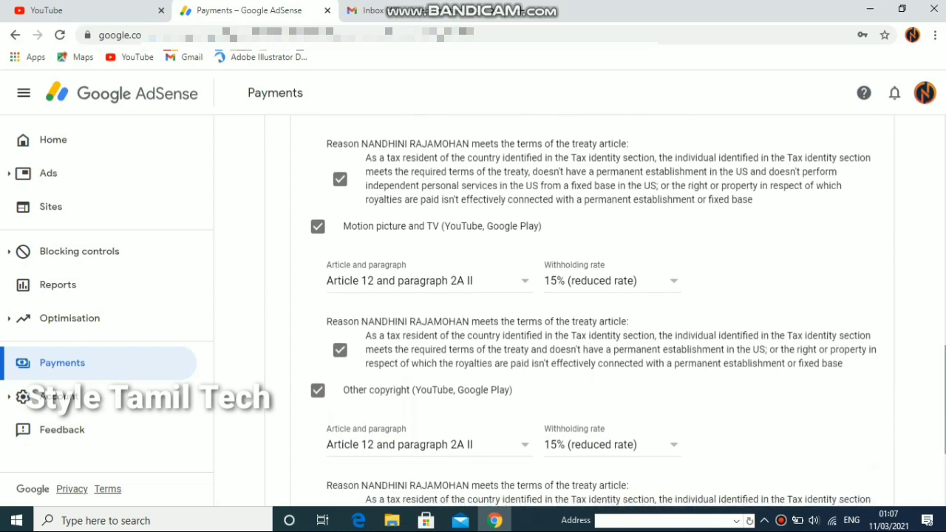
scroll(338, 332, "down", 3)
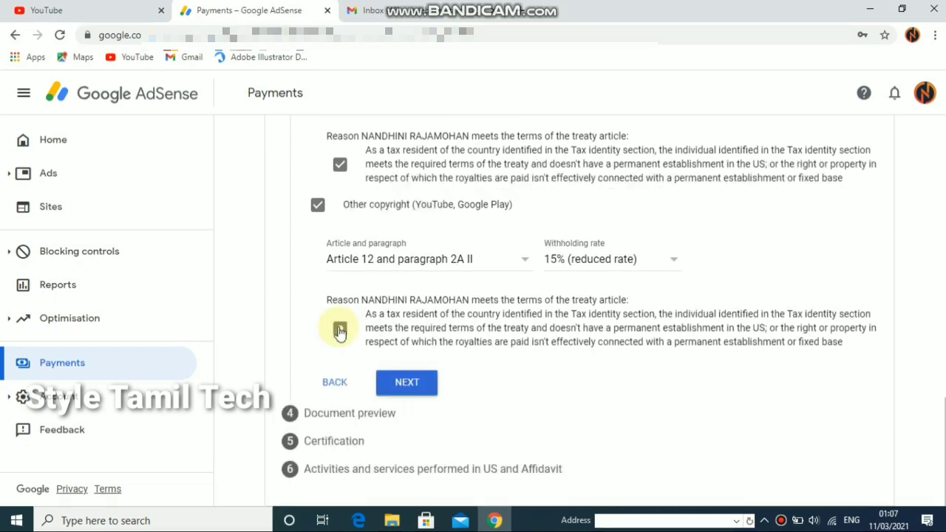
left_click(416, 392)
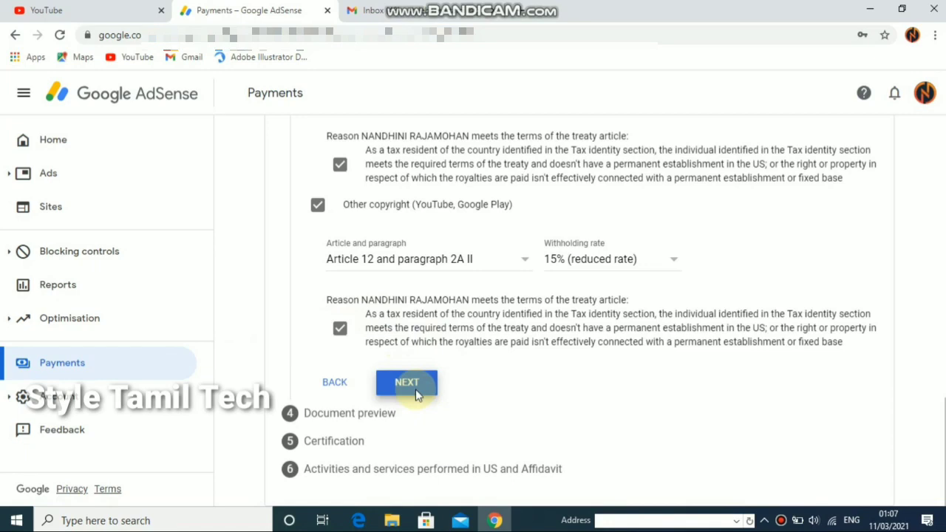
Confirm the four generated W-8BEN documents were reviewed and continue to Certification
left_click(415, 393)
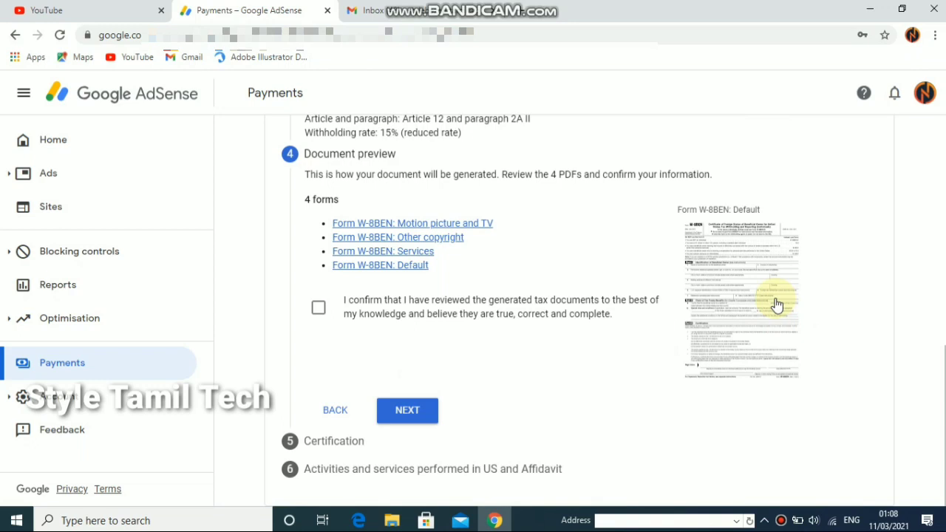
left_click(319, 311)
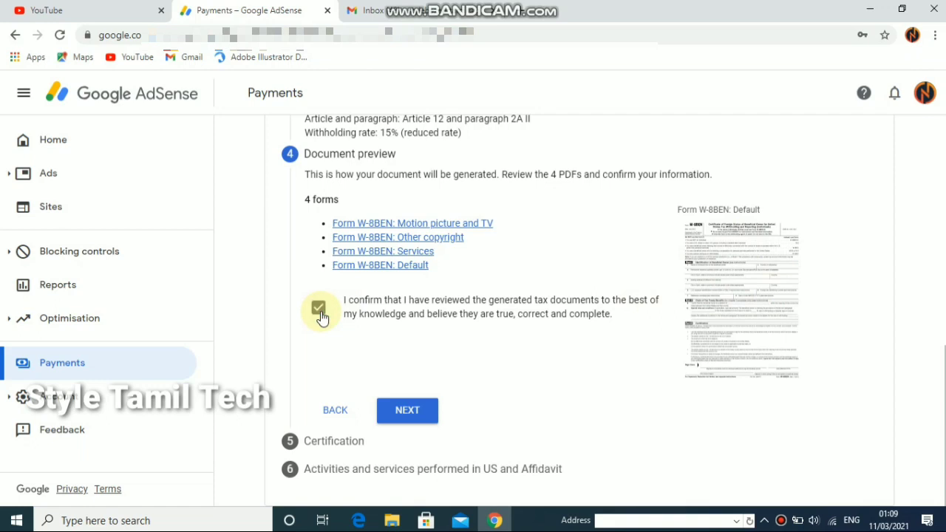
left_click(417, 415)
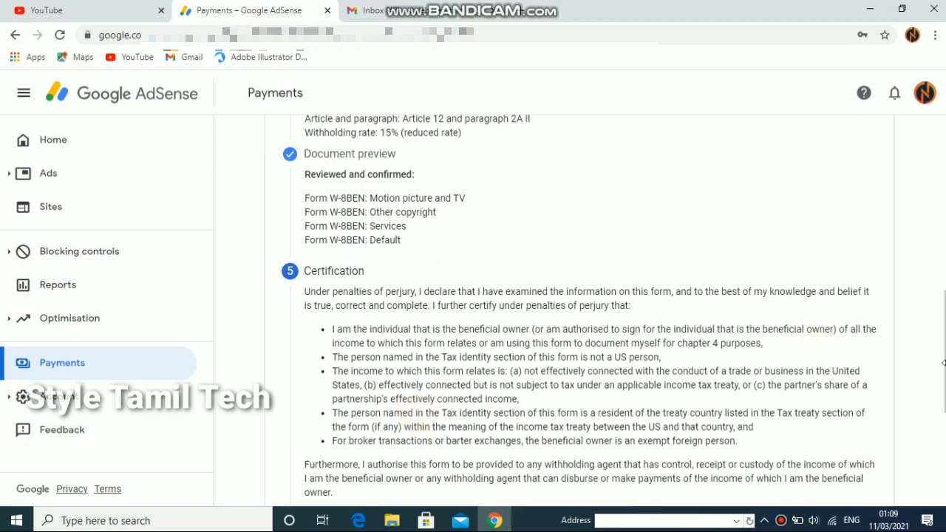
Enter the signer's full legal name, confirm signing on own behalf, and continue
scroll(584, 310, "down", 2)
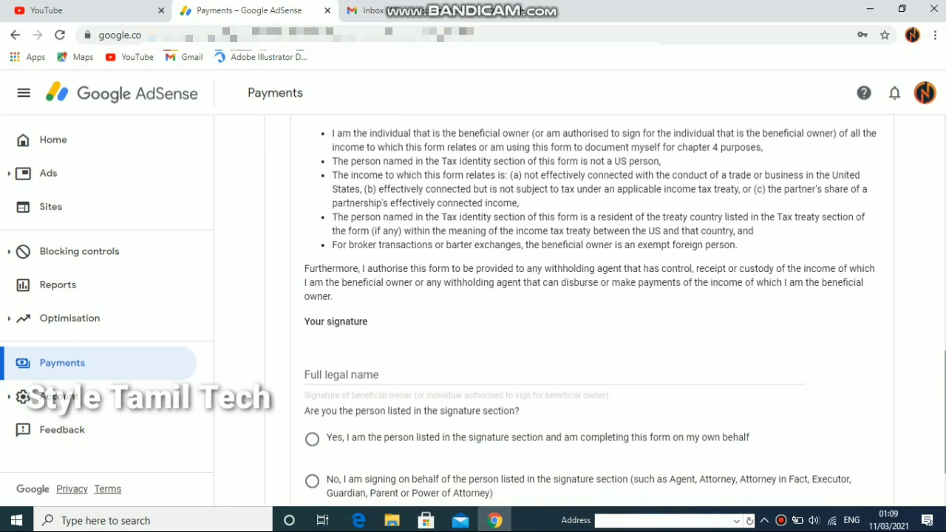
scroll(496, 285, "down", 1)
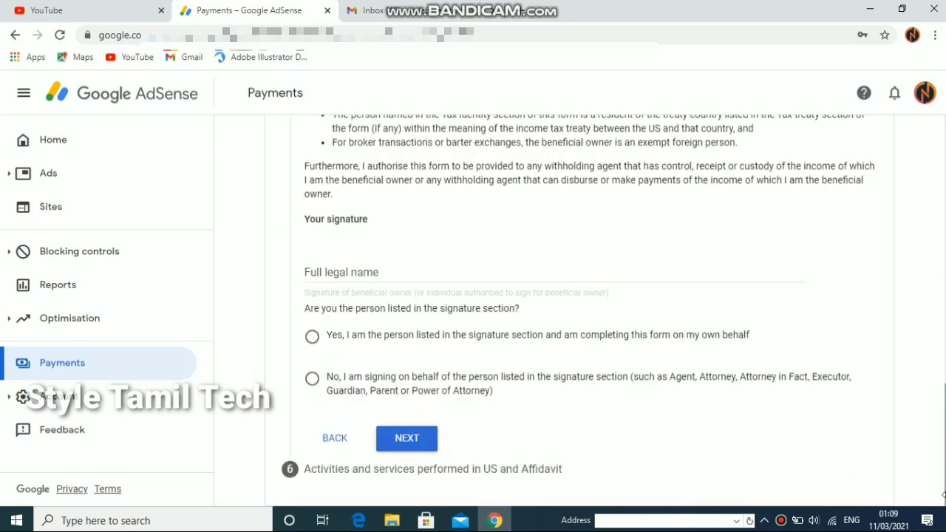
left_click(493, 274)
type("NA")
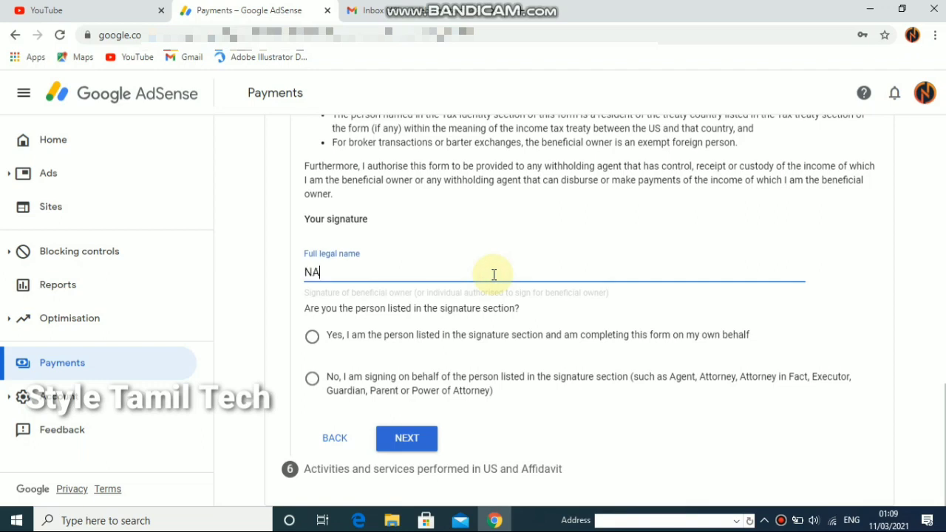
type("NDHINI RAJA")
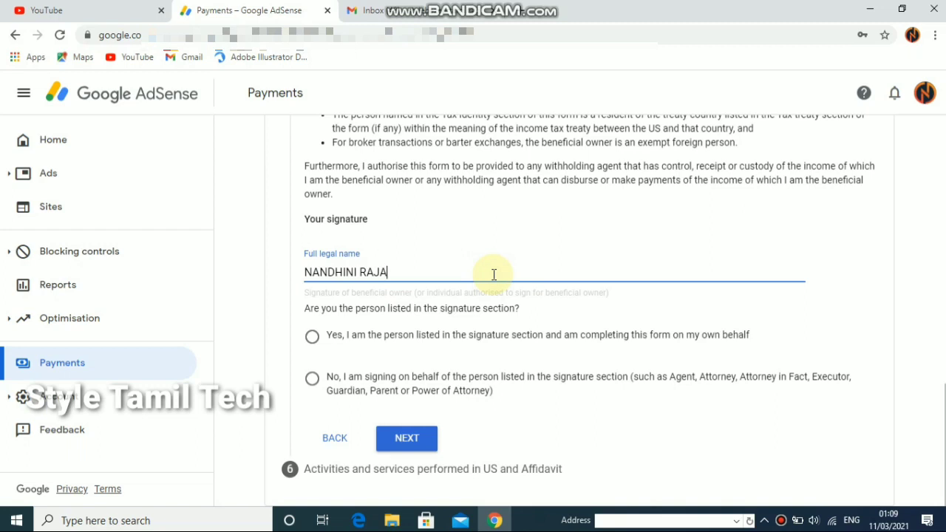
type("MOHAN")
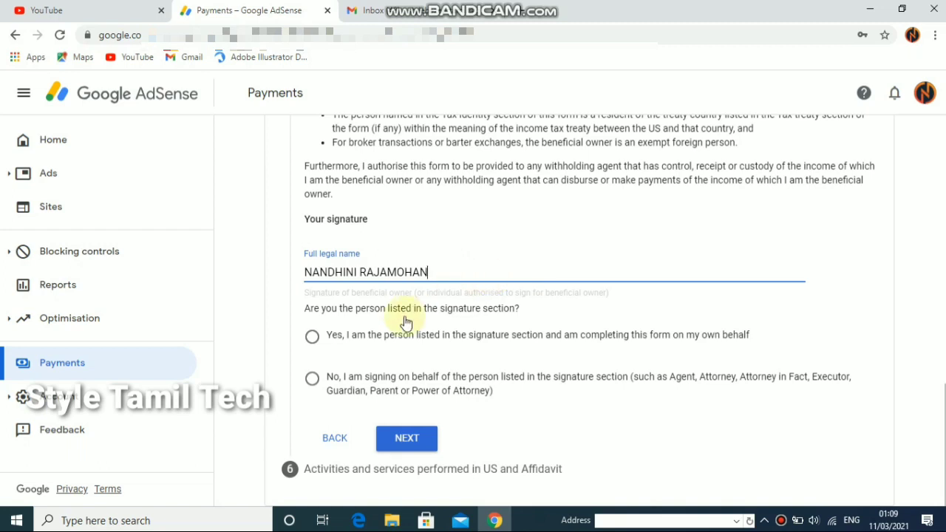
left_click(331, 341)
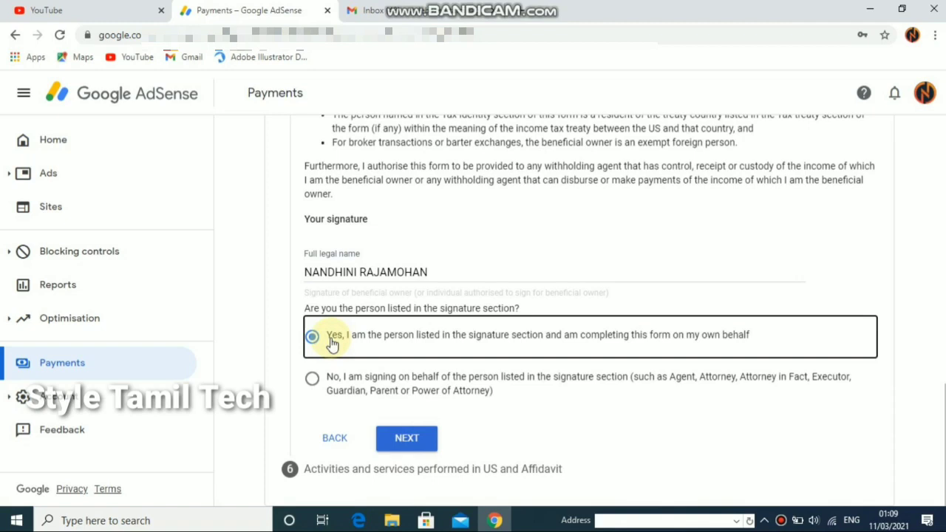
left_click(398, 441)
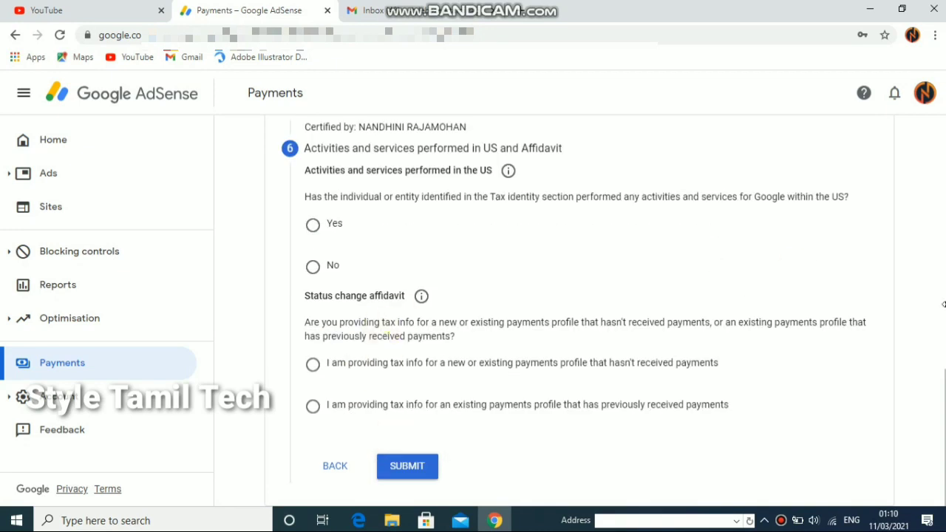
Answer No to US services, certify work outside the US, choose 'hasn't received payments', and submit
scroll(943, 373, "up", 1)
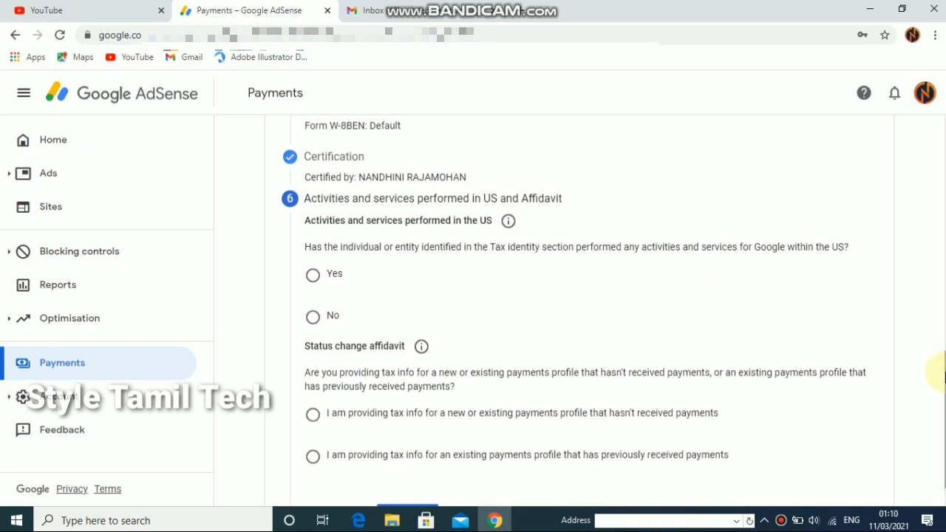
scroll(942, 374, "down", 1)
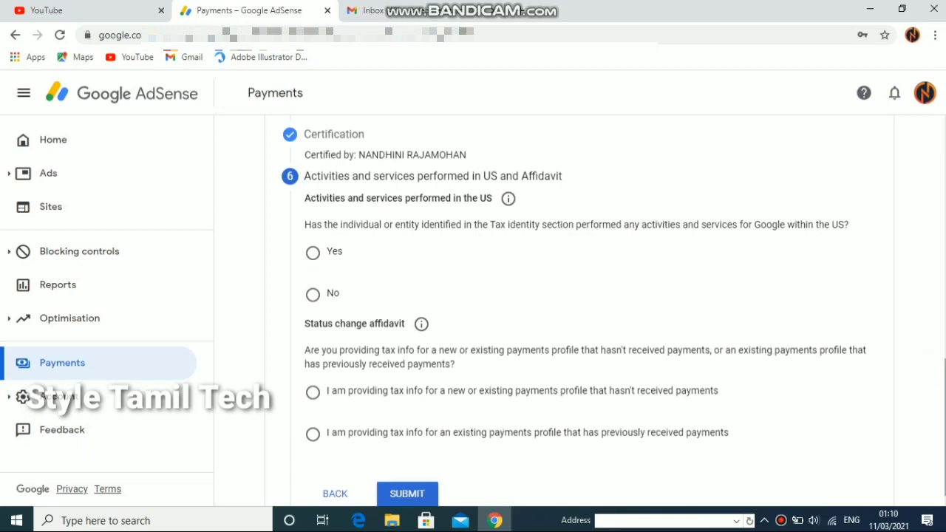
scroll(943, 374, "down", 1)
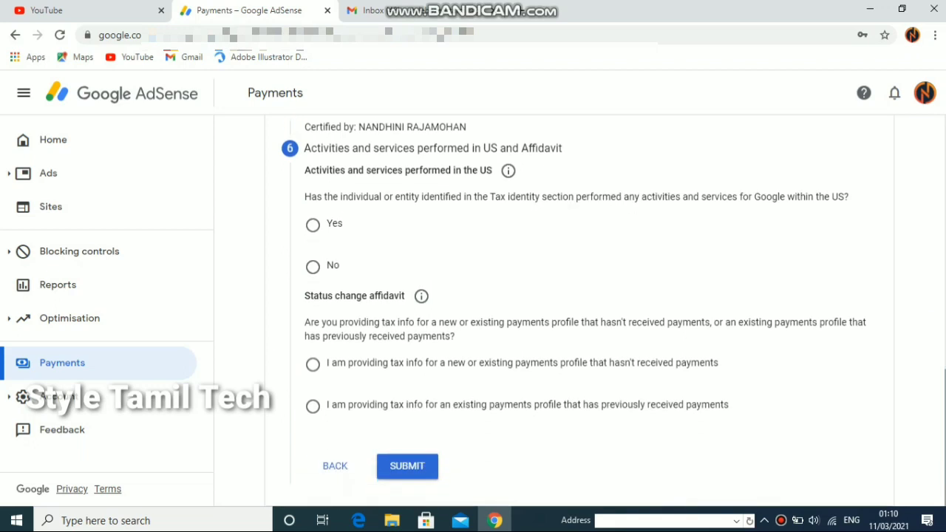
left_click(313, 268)
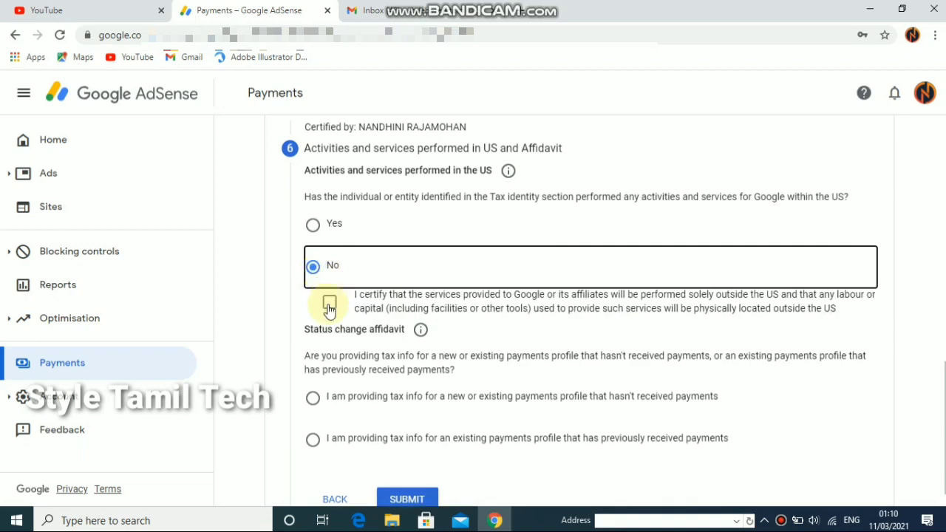
left_click(330, 307)
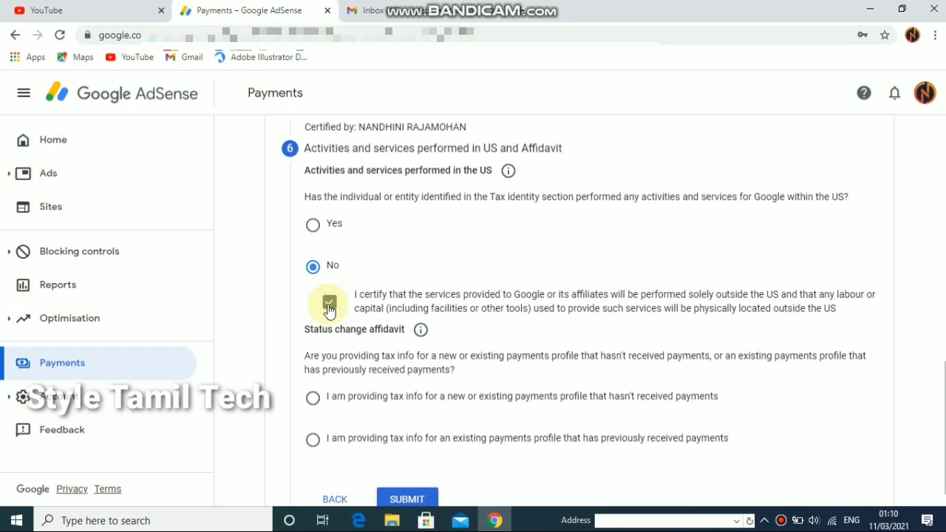
scroll(330, 307, "down", 1)
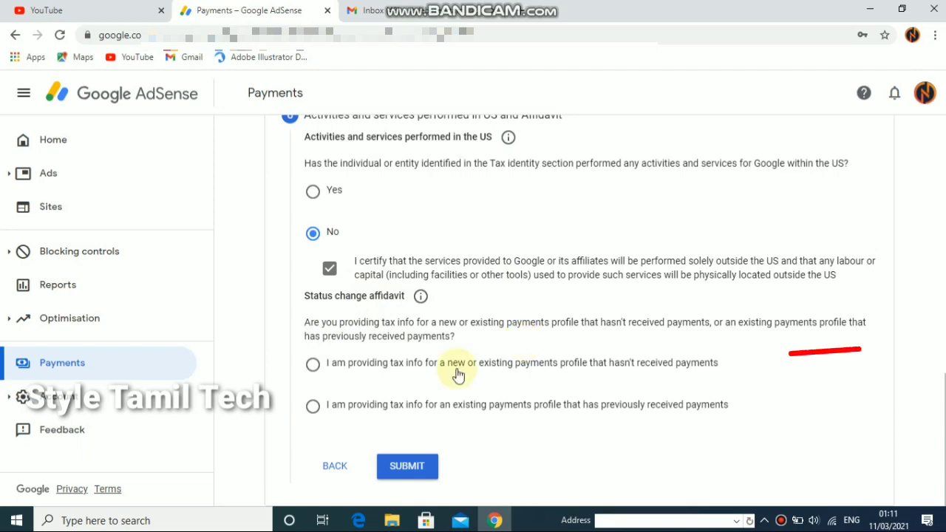
left_click(457, 373)
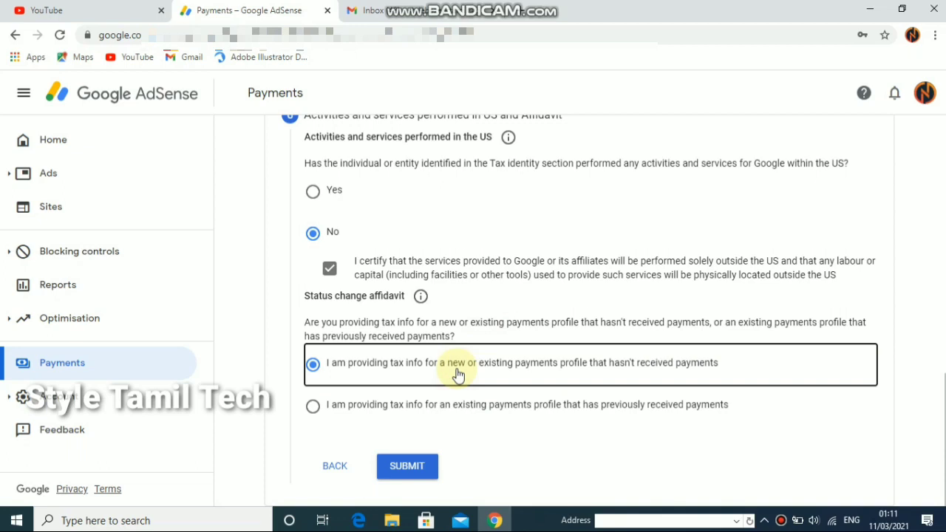
left_click(407, 466)
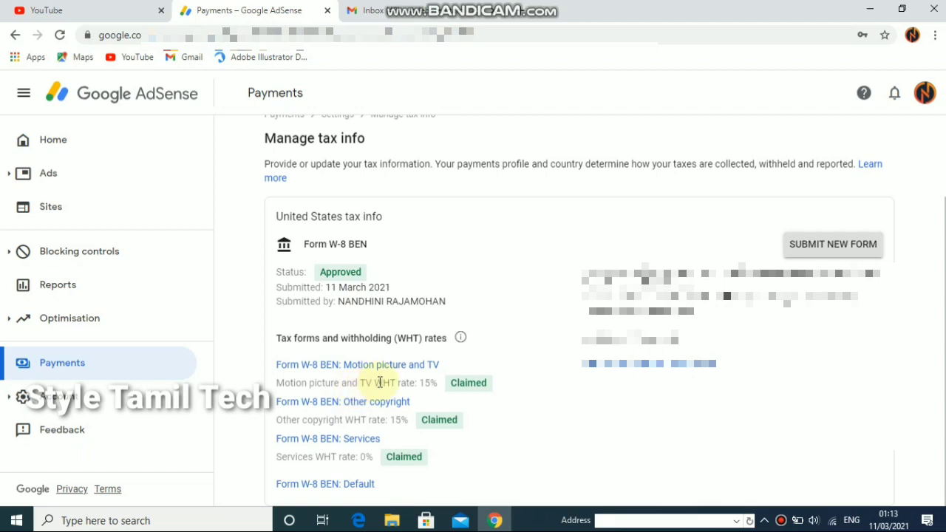
Highlight the approved W-8 BEN withholding rates (15% motion picture/TV, 15% other copyright, 0% services), then go to the Gmail inbox
double_click(347, 457)
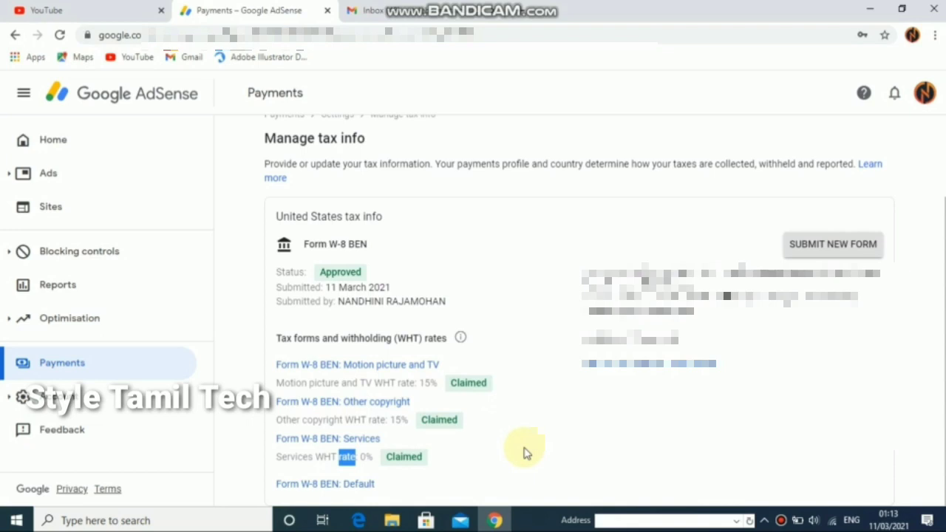
left_click_drag(375, 382, 406, 397)
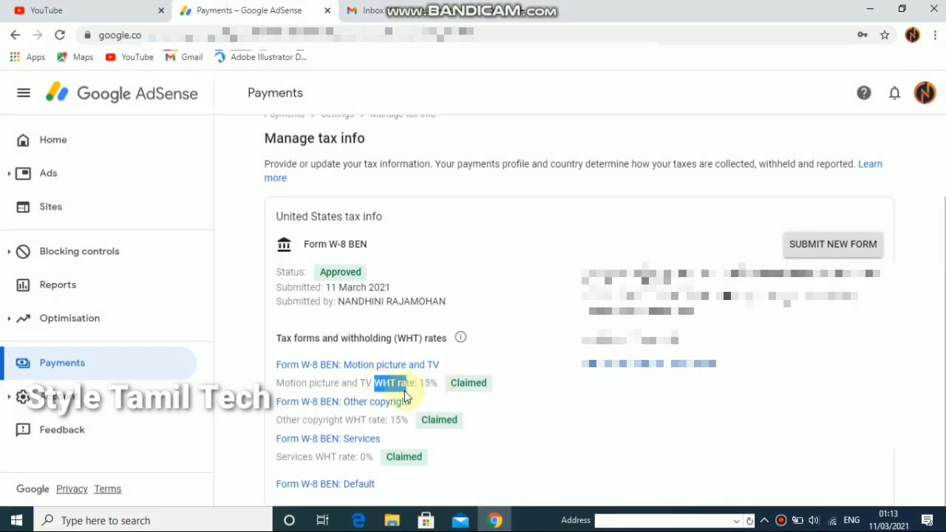
left_click(362, 423)
left_click_drag(362, 423, 418, 436)
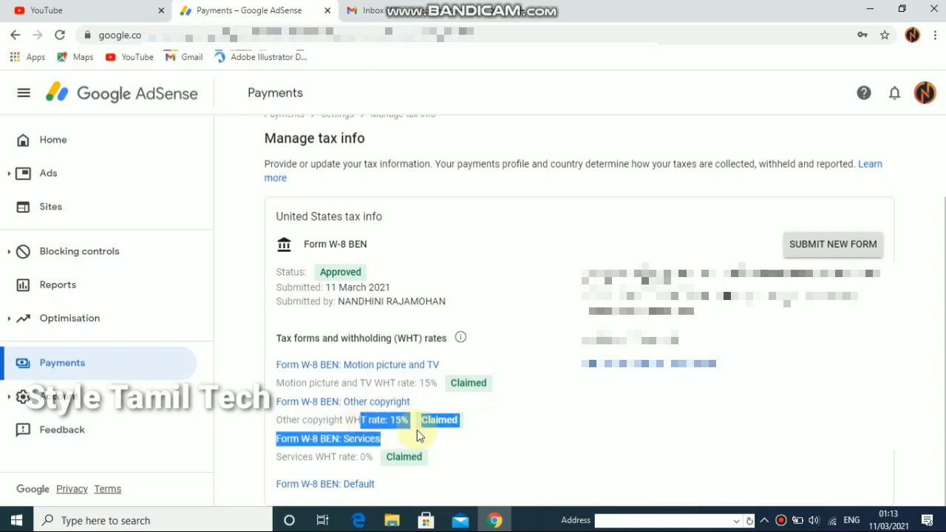
left_click(341, 458)
double_click(344, 458)
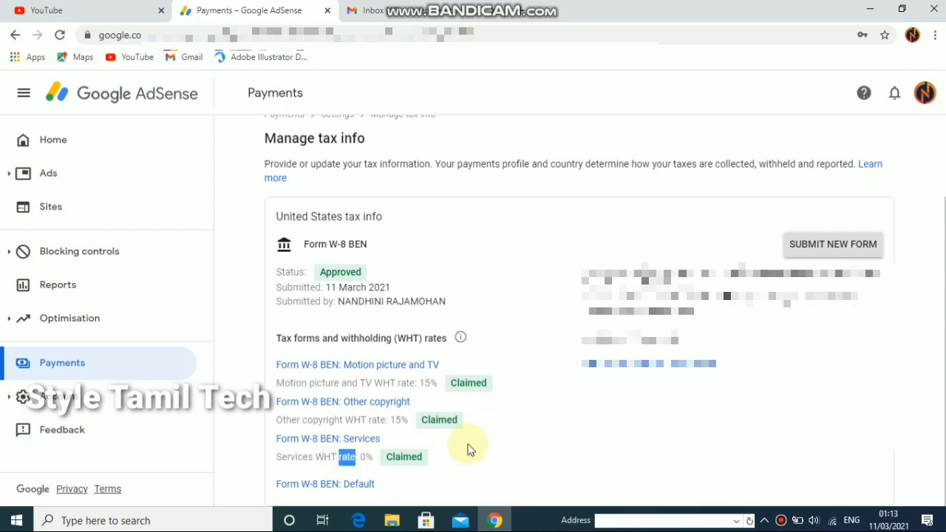
left_click_drag(375, 383, 406, 395)
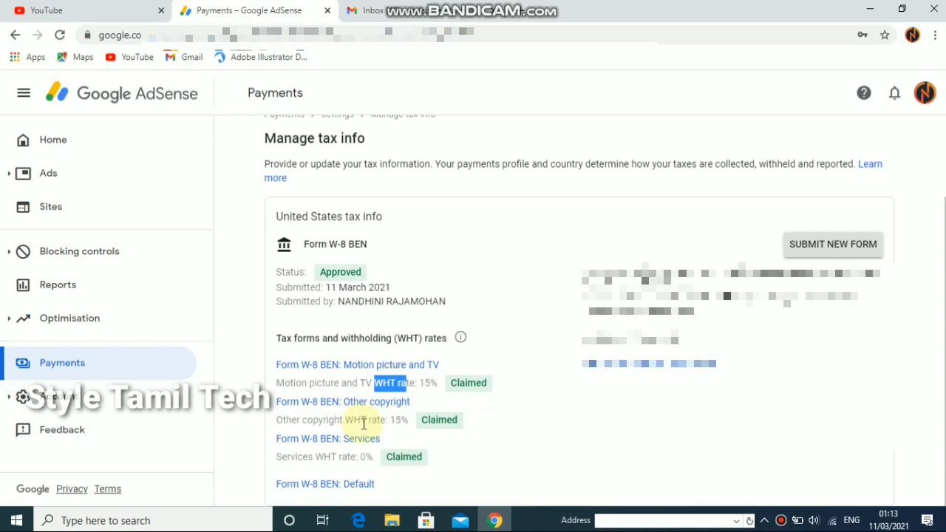
left_click_drag(361, 421, 419, 436)
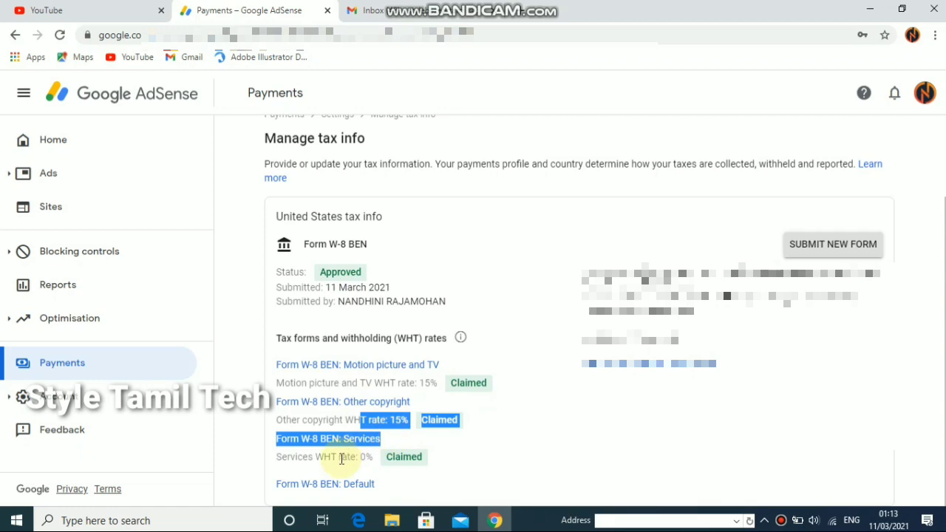
left_click_drag(339, 456, 356, 458)
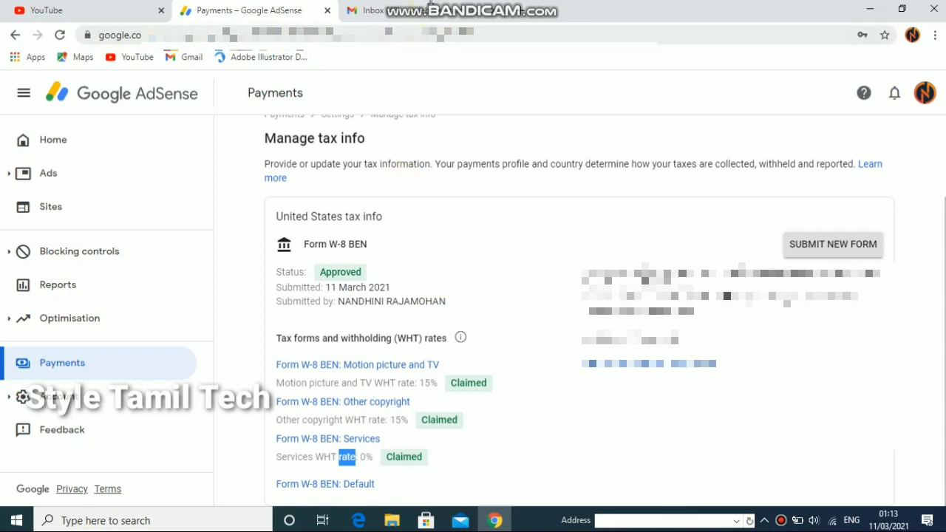
left_click(429, 12)
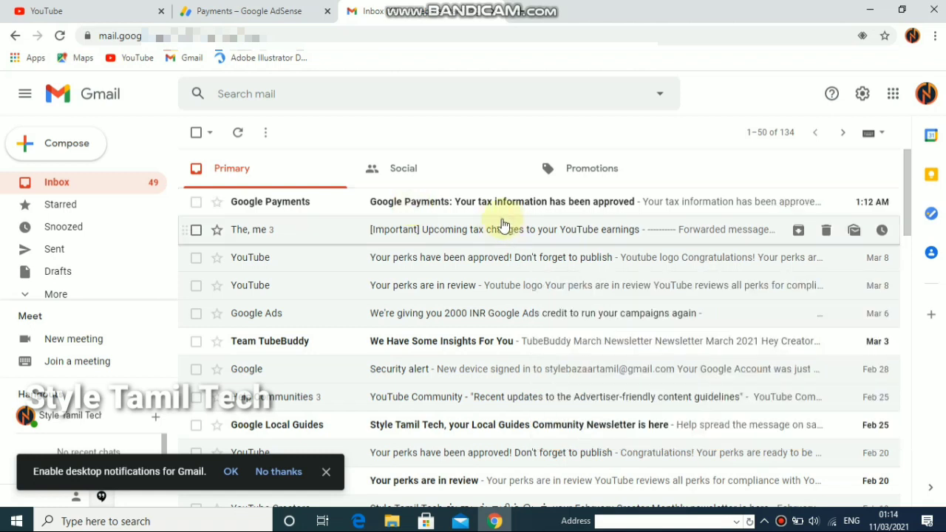
Open the Google Payments email 'Your tax information has been approved'
left_click(573, 210)
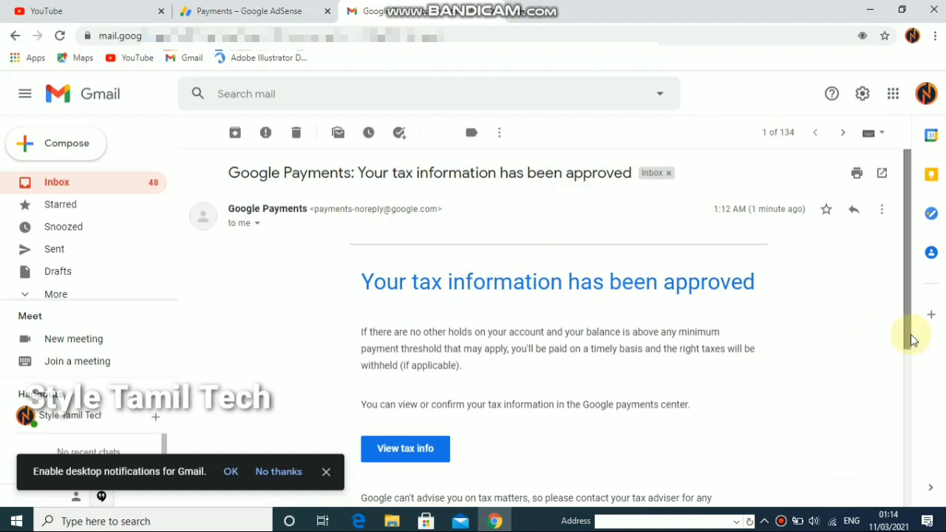
mouse_move(910, 336)
left_mouse_down()
mouse_move(913, 446)
mouse_move(912, 317)
left_mouse_up()
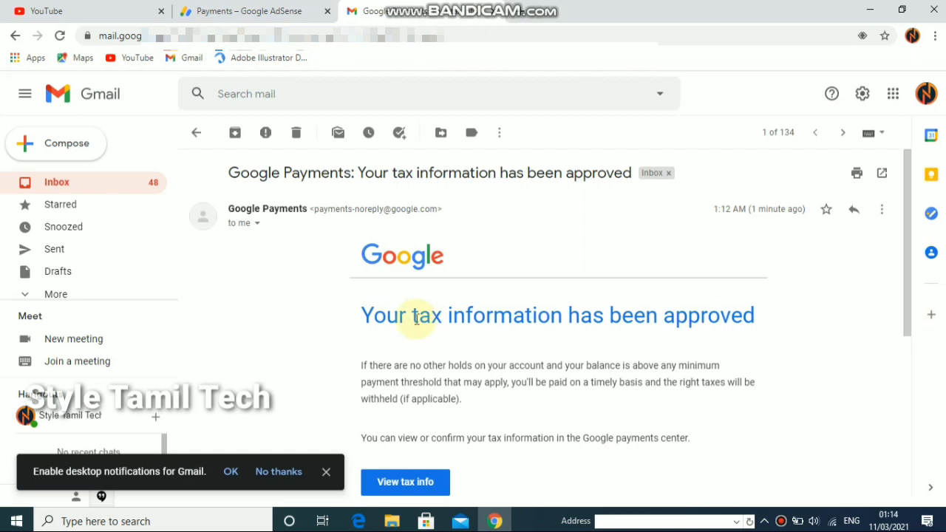
left_click(65, 116)
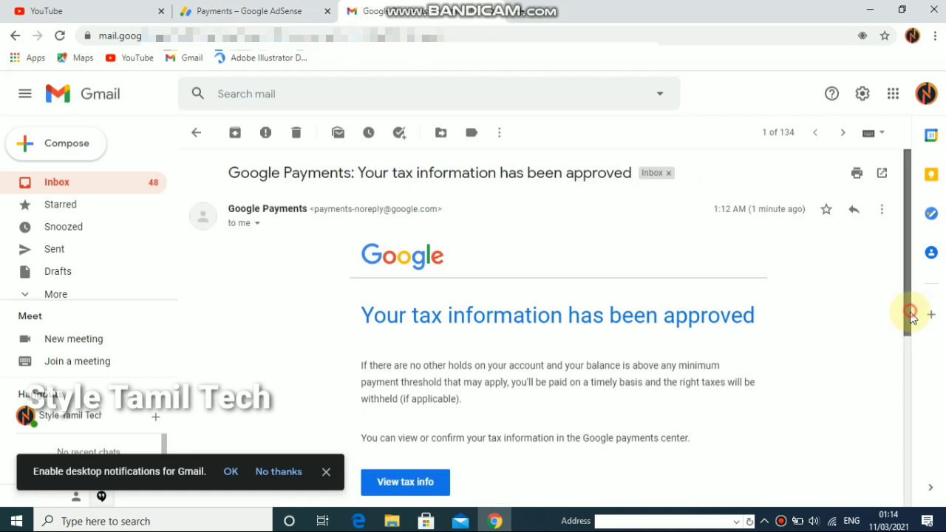
Scroll through the approval email and dismiss the desktop notifications prompt
left_click_drag(911, 314, 910, 401)
scroll(910, 401, "down", 2)
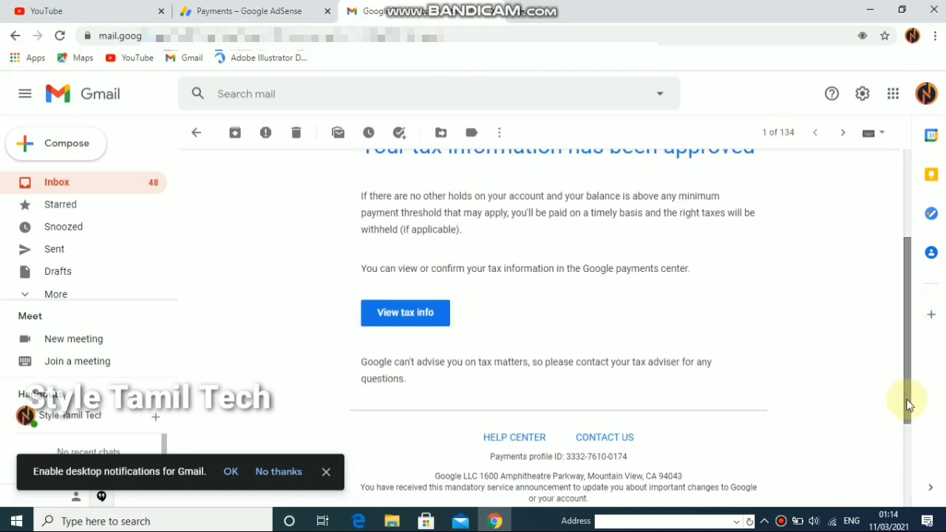
left_click(326, 477)
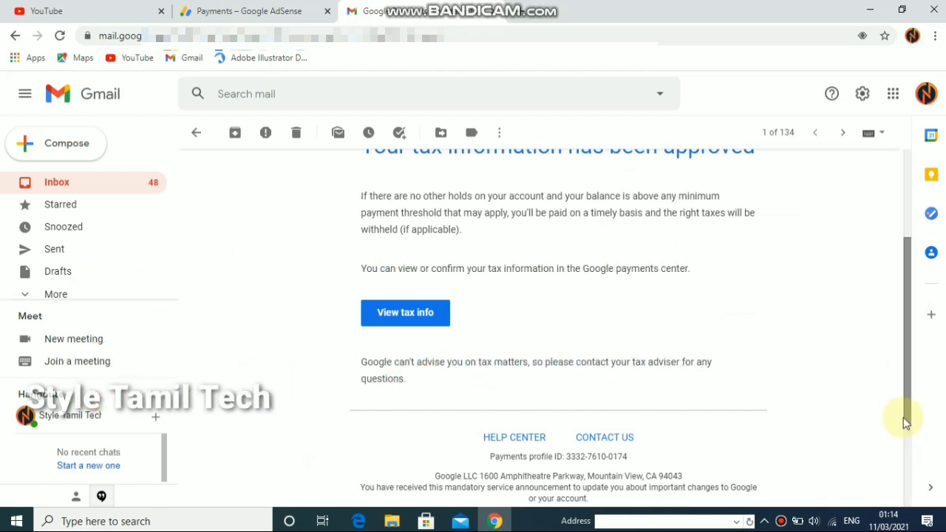
left_click_drag(908, 423, 913, 311)
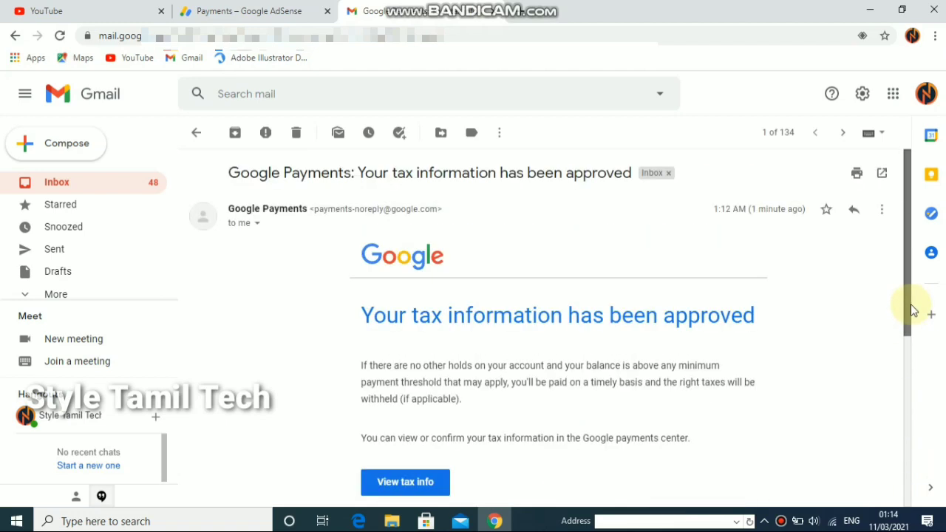